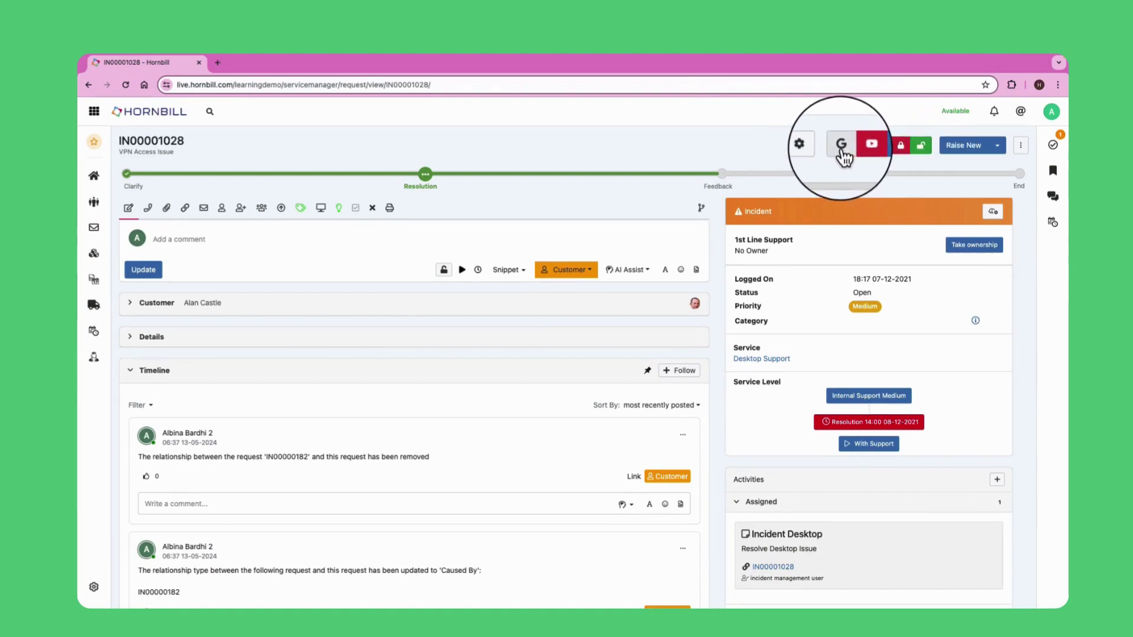
Run the Google Search custom button on the VPN Access Issue request, and return to the request.
{"action": "left_click", "coordinate": [840, 148]}
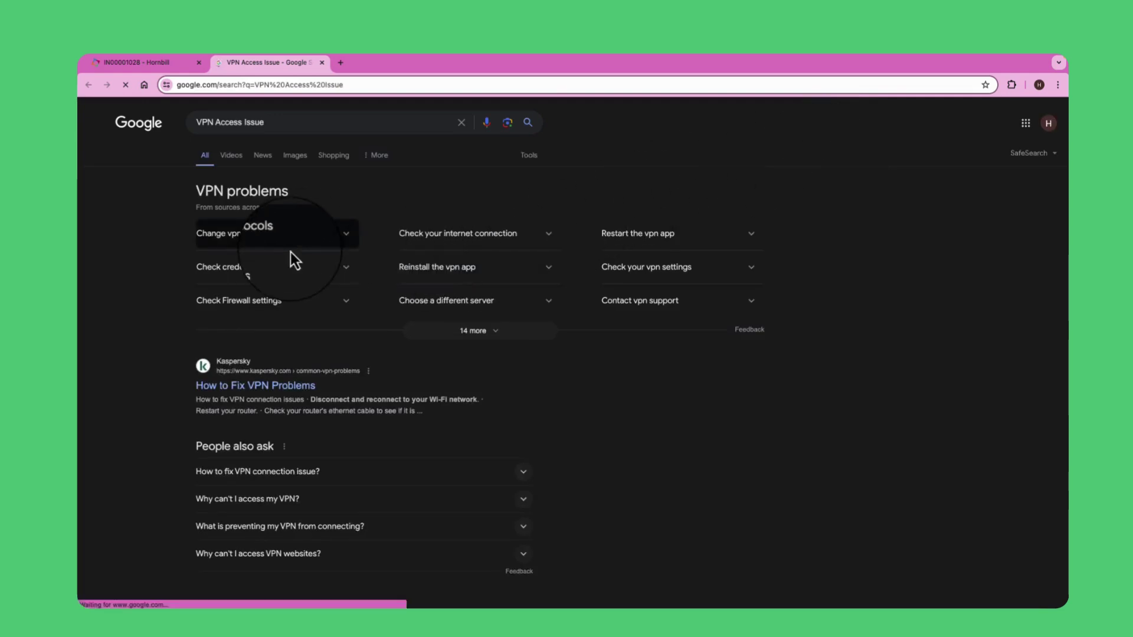
{"action": "left_click", "coordinate": [171, 65]}
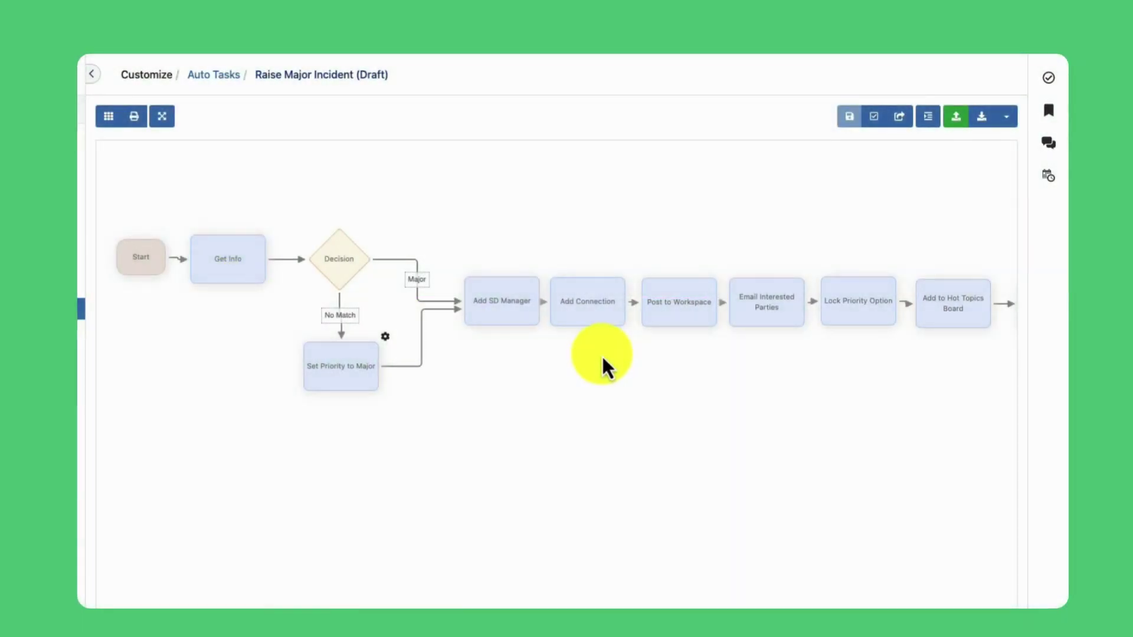
Examine the Raise Major Incident auto task's flow through to its End node.
{"action": "scroll", "coordinate": [598, 358], "scroll_direction": "right", "scroll_amount": 3}
{"action": "scroll", "coordinate": [597, 355], "scroll_direction": "right", "scroll_amount": 2}
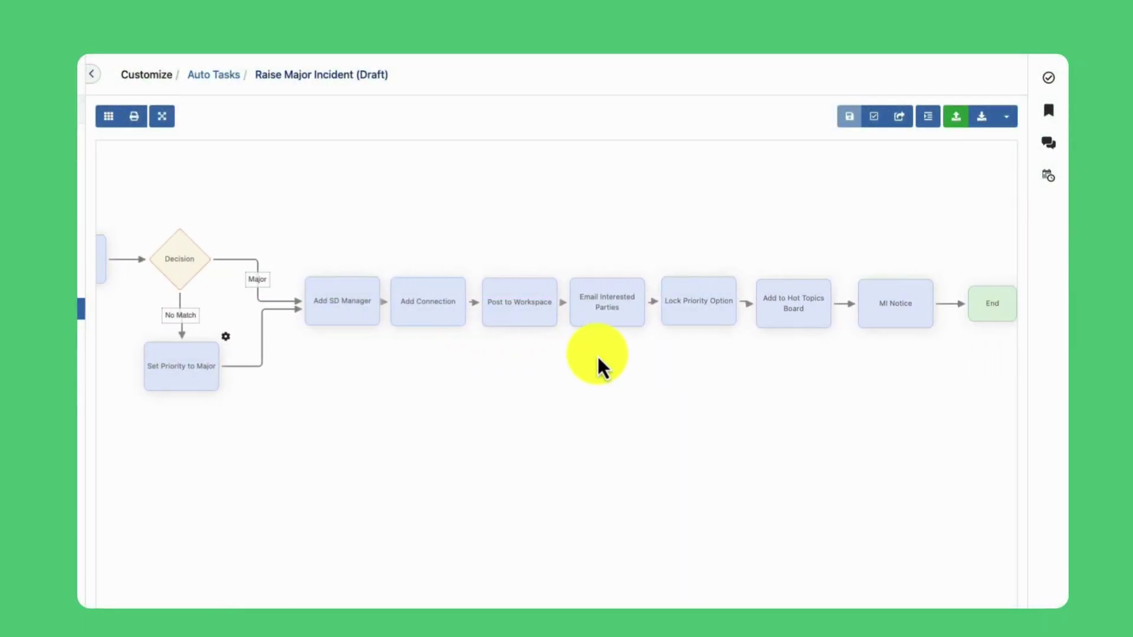
{"action": "left_click", "coordinate": [213, 85]}
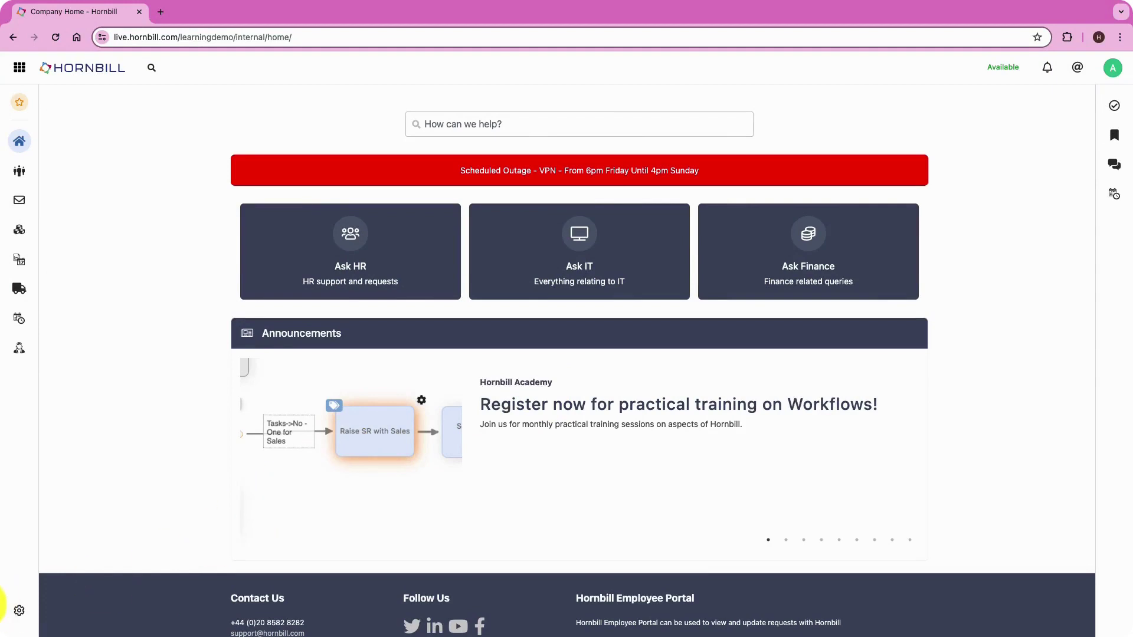
Open the list of auto tasks in the Service Manager configuration.
{"action": "left_click", "coordinate": [20, 613]}
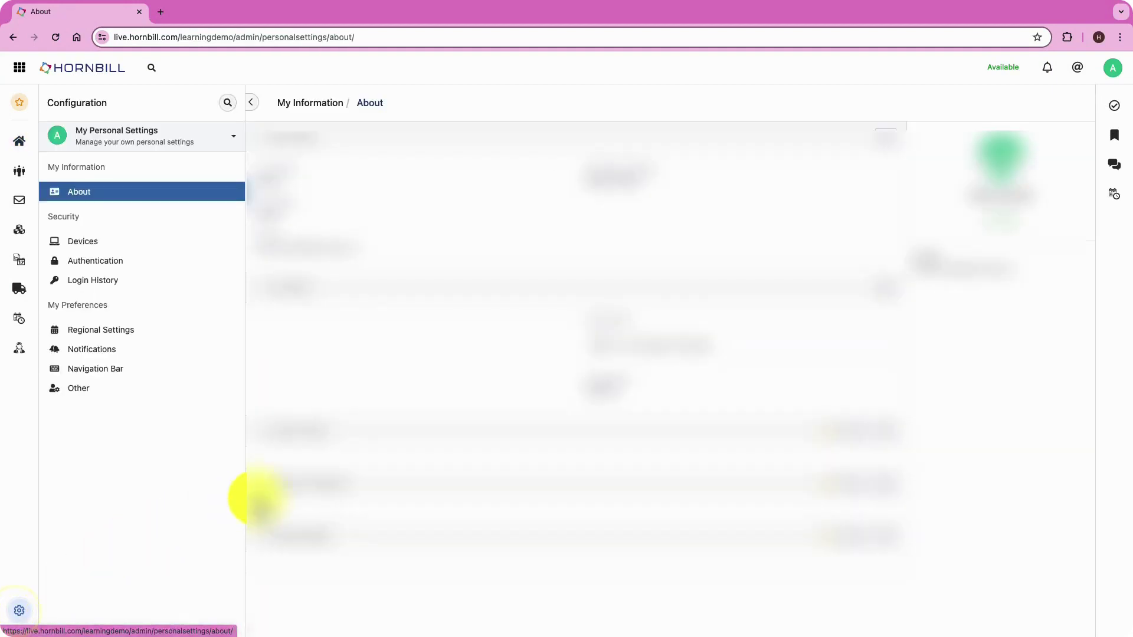
{"action": "left_click", "coordinate": [192, 148]}
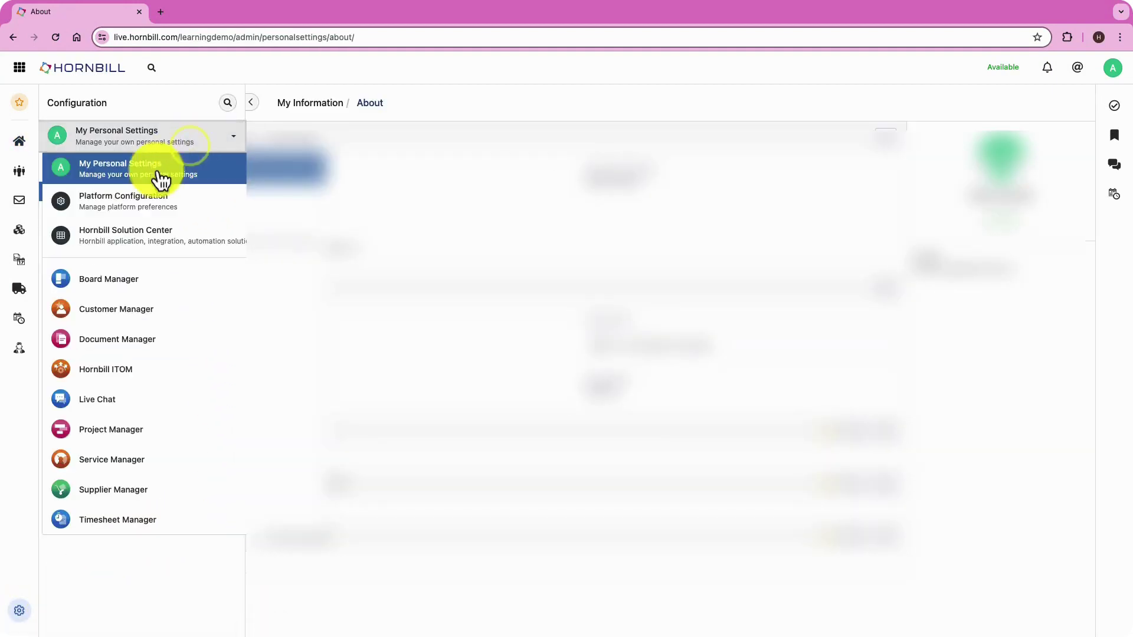
{"action": "left_click", "coordinate": [129, 463]}
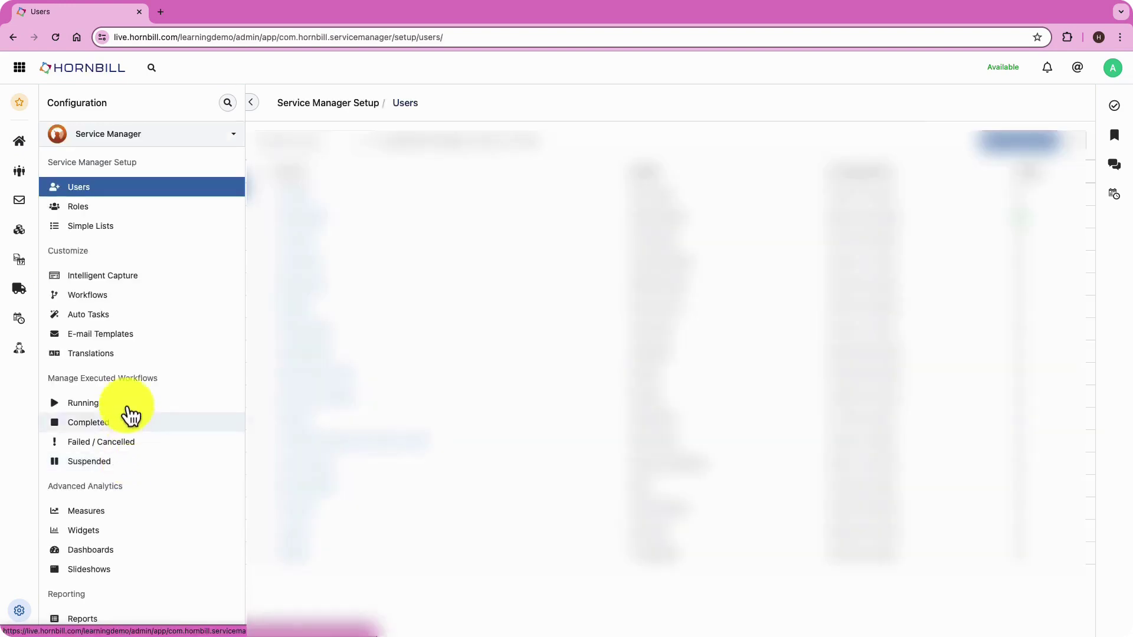
{"action": "left_click", "coordinate": [111, 319]}
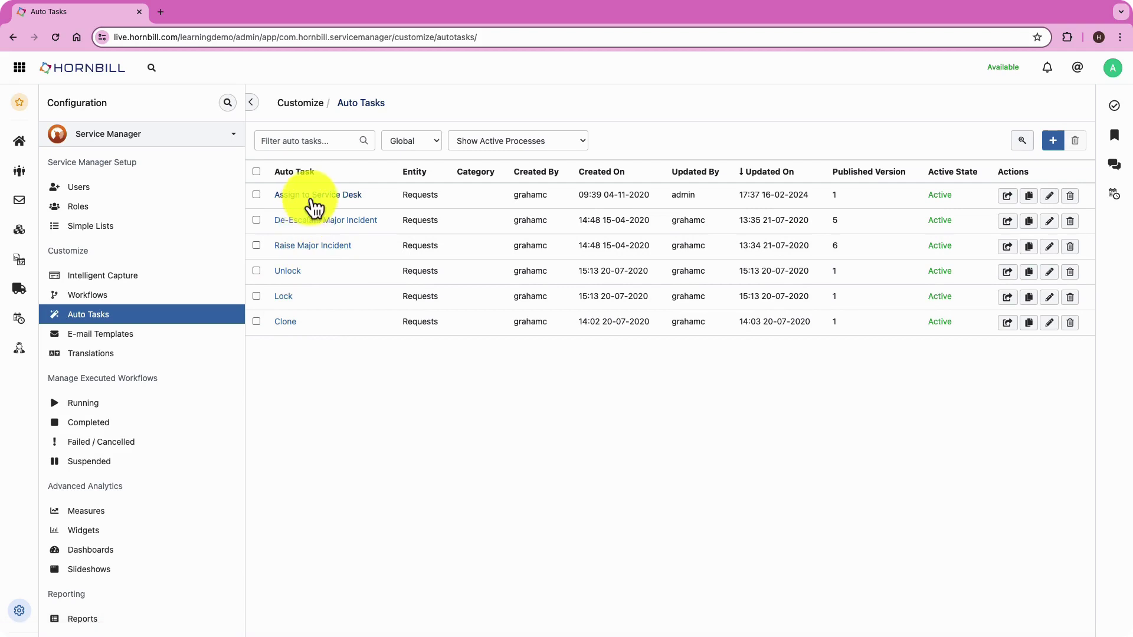
Review the flows of the Lock and Unlock auto tasks, and return to the auto task list.
{"action": "left_click", "coordinate": [284, 301]}
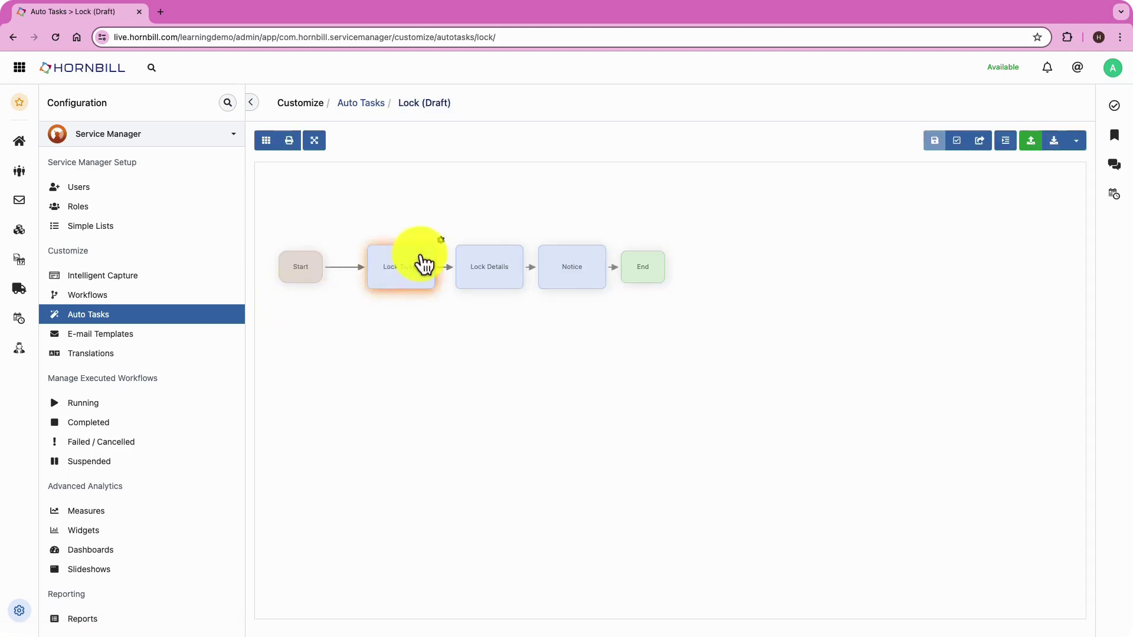
{"action": "left_click", "coordinate": [363, 106]}
{"action": "left_click", "coordinate": [289, 276]}
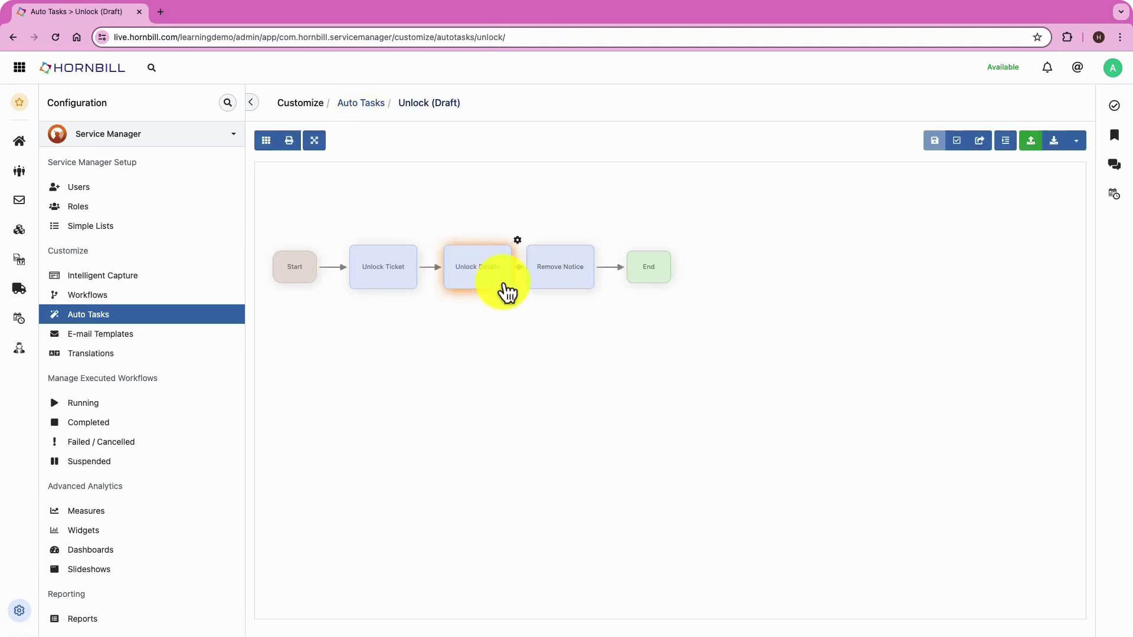
{"action": "left_click", "coordinate": [360, 104]}
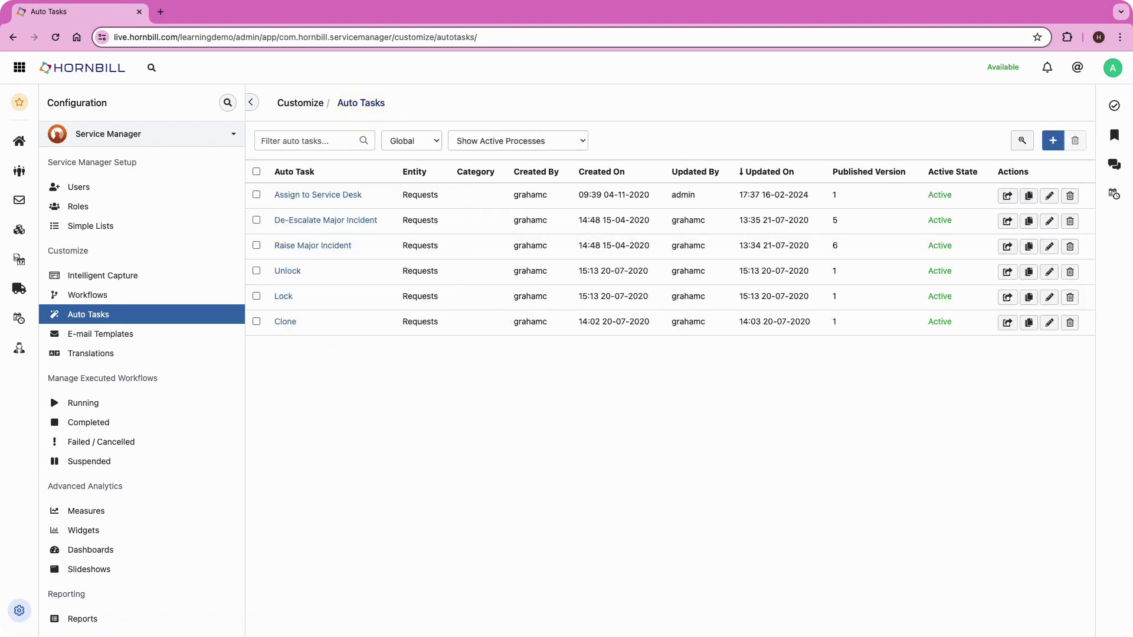
Create a new auto task named "Autotask - test".
{"action": "left_click", "coordinate": [1054, 144]}
{"action": "type", "text": "Autotask -"}
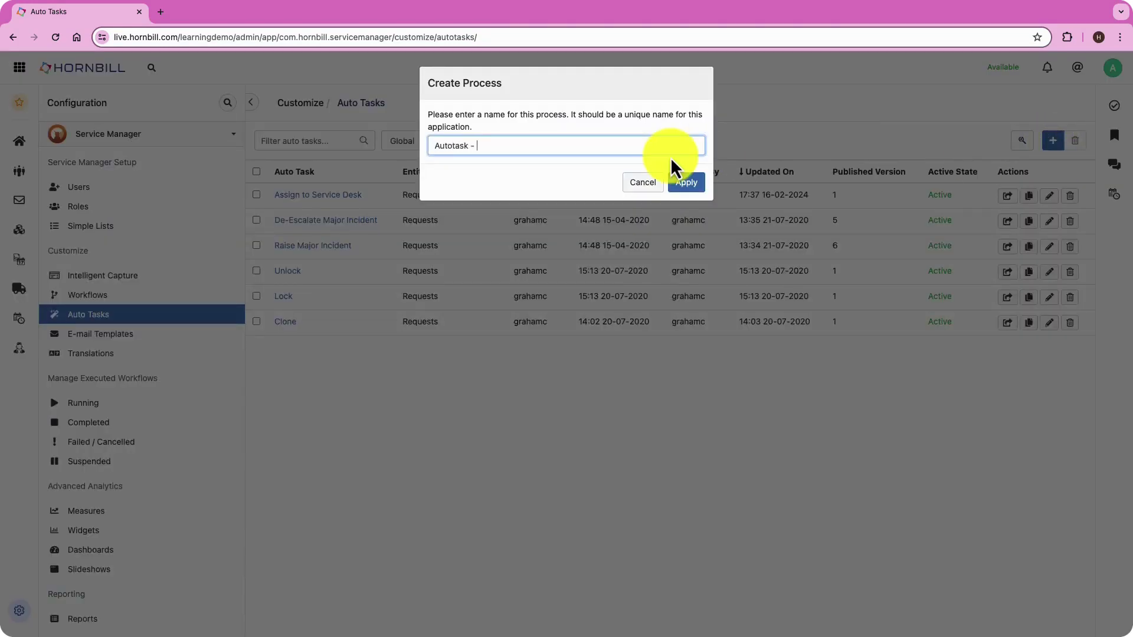
{"action": "type", "text": " test"}
{"action": "left_click", "coordinate": [688, 183]}
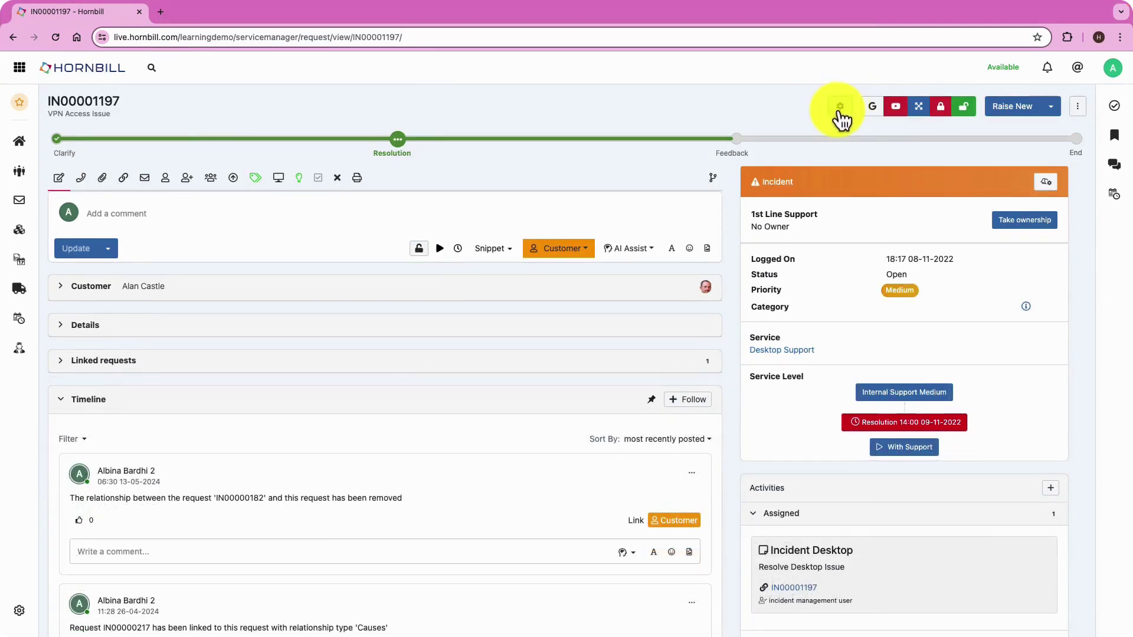
Start a new custom button on the VPN Access Issue request and give it the plain exclamation mark icon.
{"action": "left_click", "coordinate": [840, 109]}
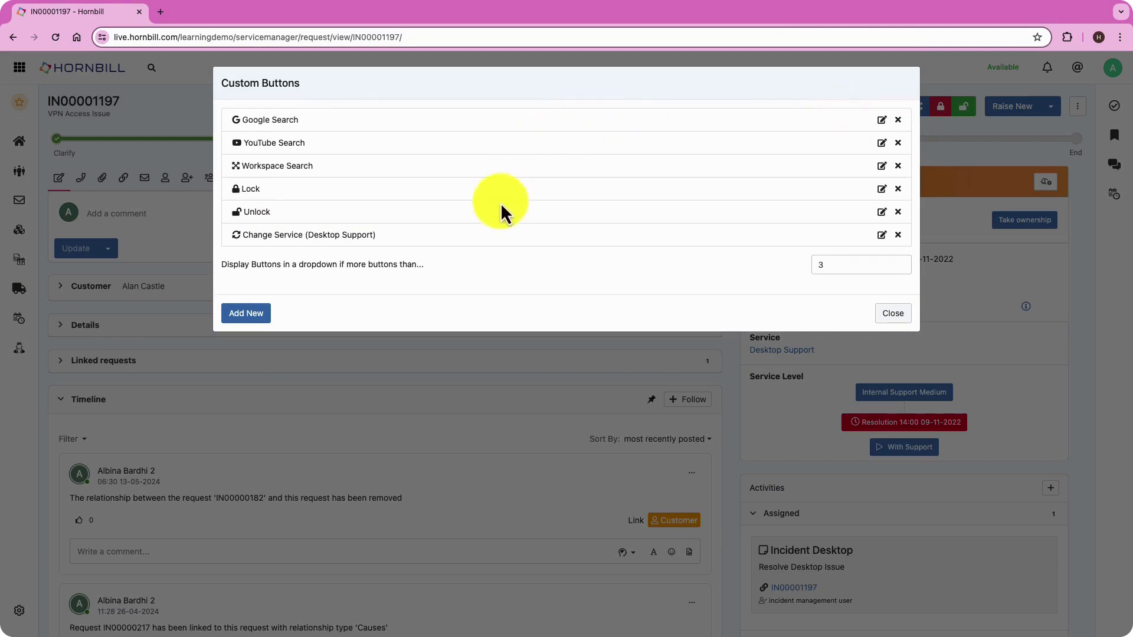
{"action": "left_click", "coordinate": [252, 314]}
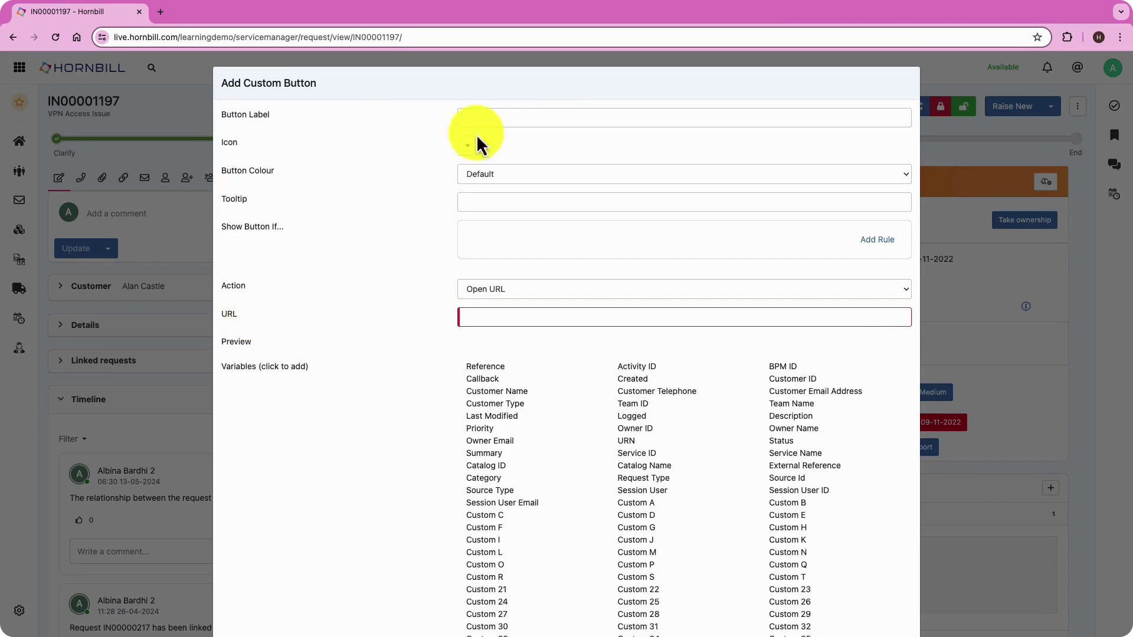
{"action": "left_click", "coordinate": [504, 116]}
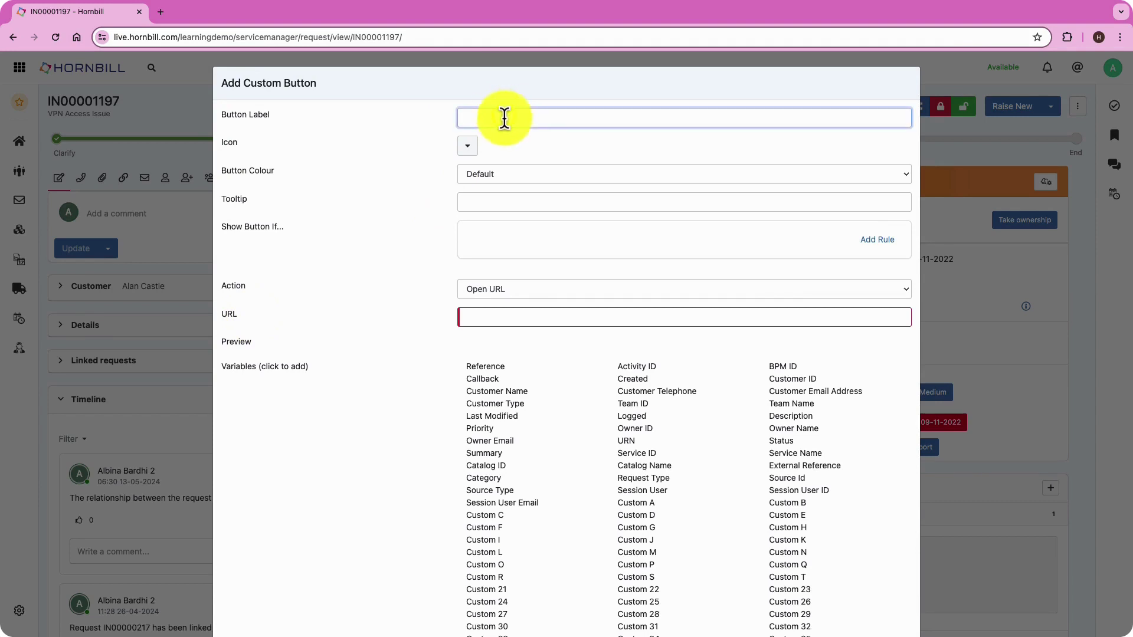
{"action": "left_click", "coordinate": [468, 148]}
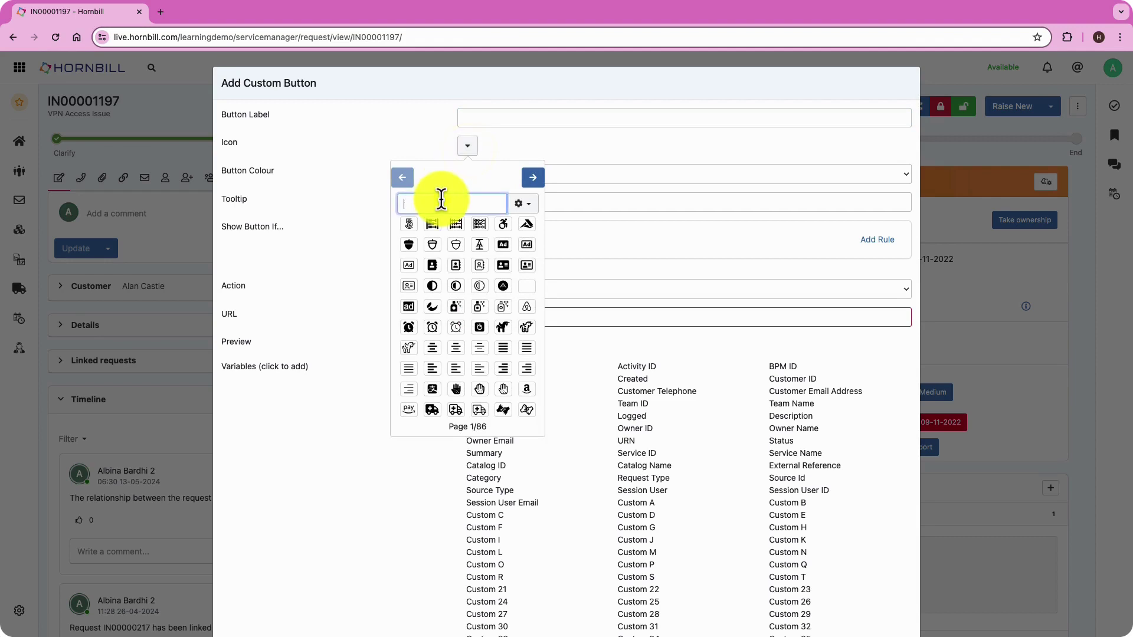
{"action": "type", "text": "exclama"}
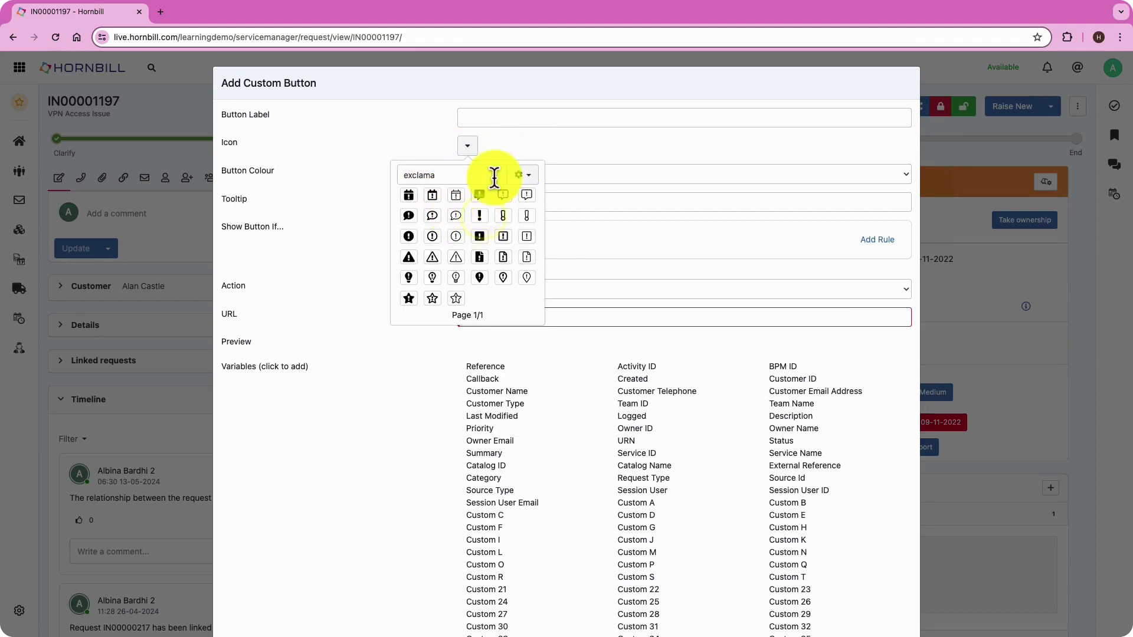
{"action": "left_click", "coordinate": [479, 215]}
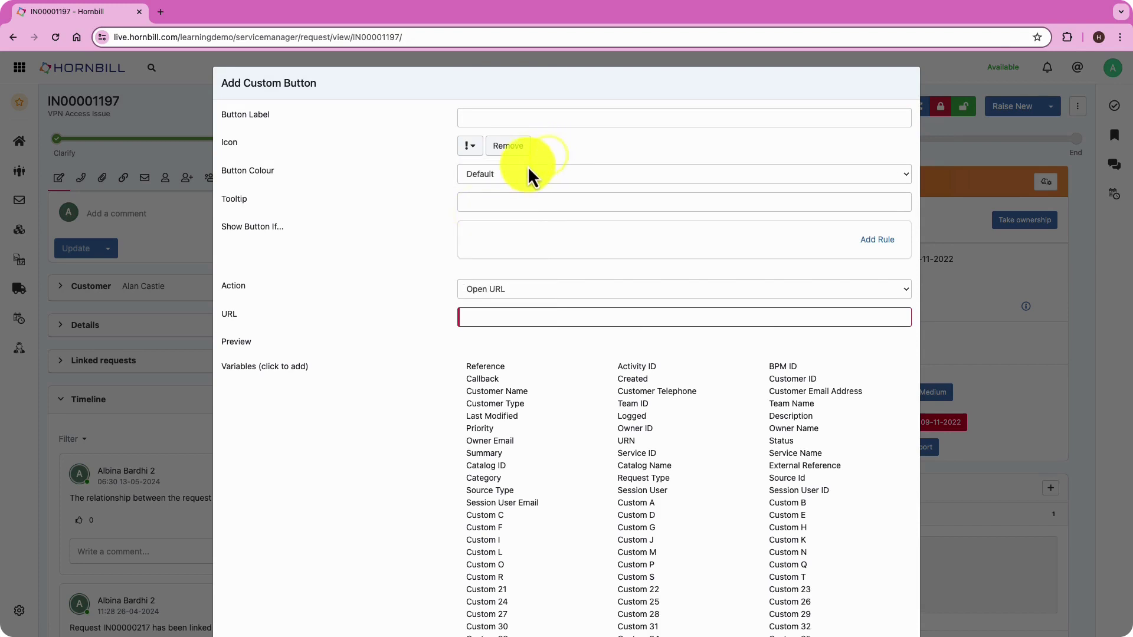
Set the new custom button's colour to Red and its tooltip to "Raise Major Incident".
{"action": "left_click", "coordinate": [498, 179]}
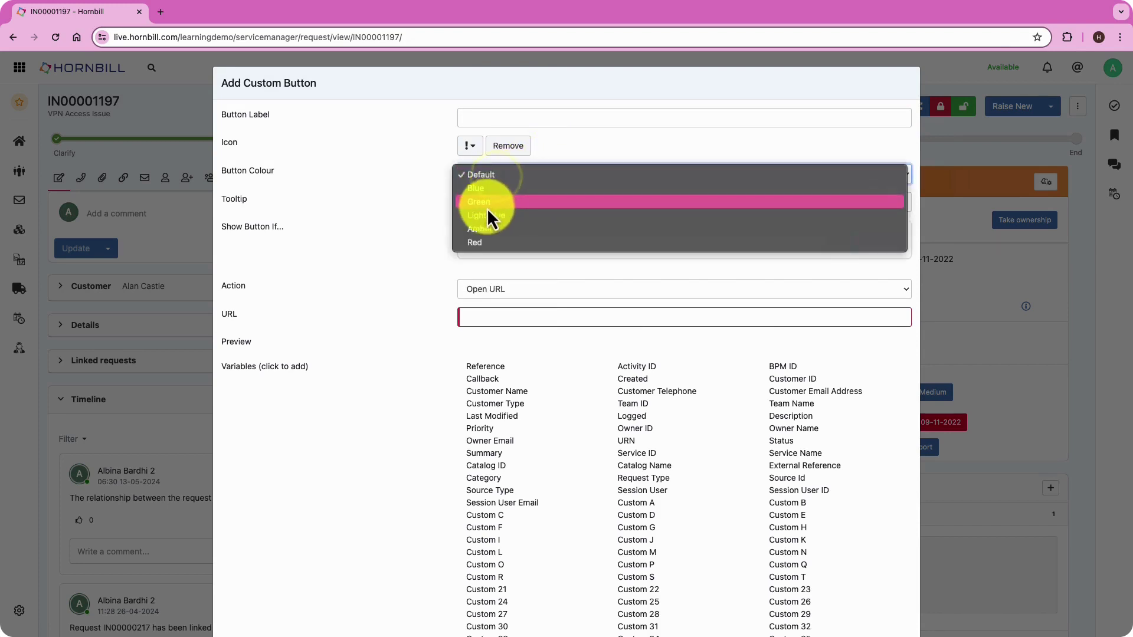
{"action": "left_click", "coordinate": [483, 241]}
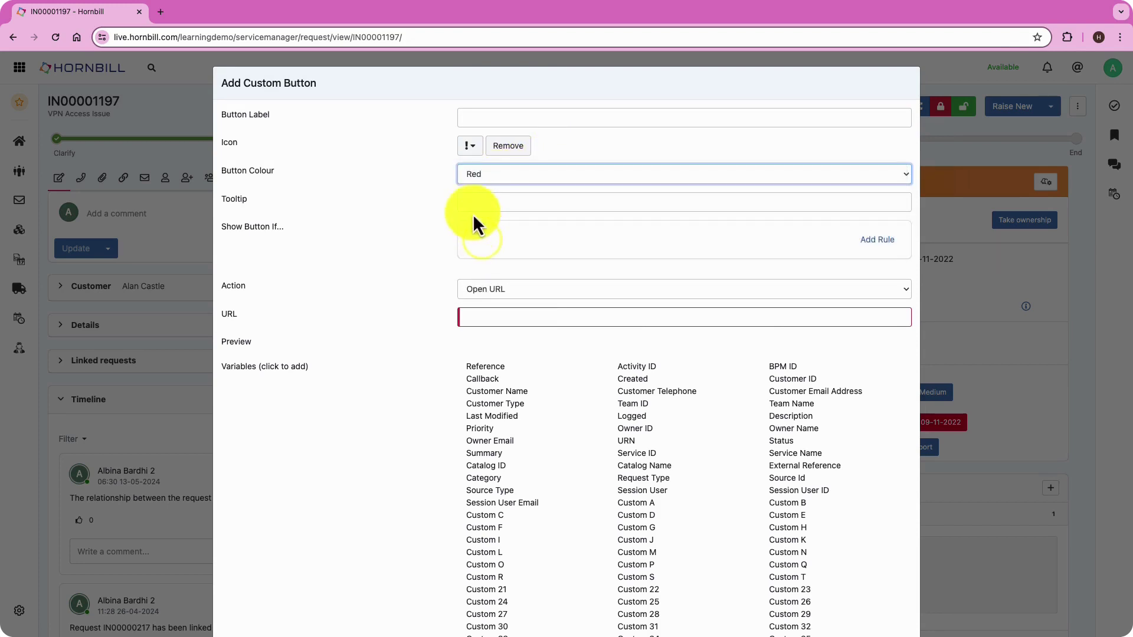
{"action": "left_click", "coordinate": [484, 205]}
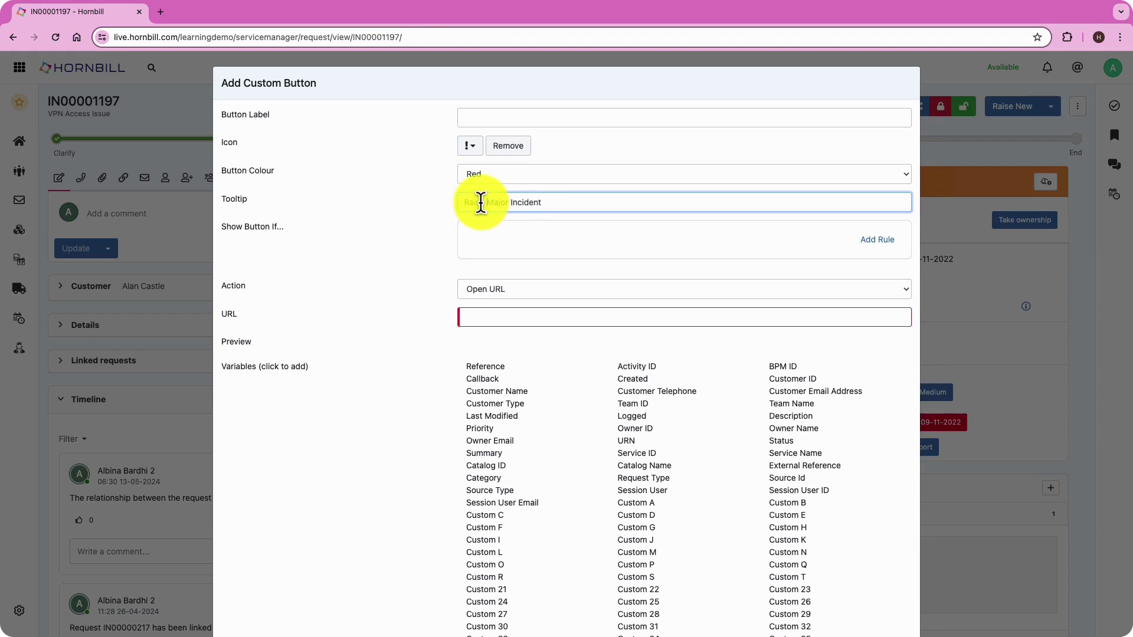
{"action": "left_click", "coordinate": [407, 252]}
Try the Popup action for the custom button and read the note about its URL.
{"action": "scroll", "coordinate": [513, 257], "scroll_direction": "down", "scroll_amount": 1}
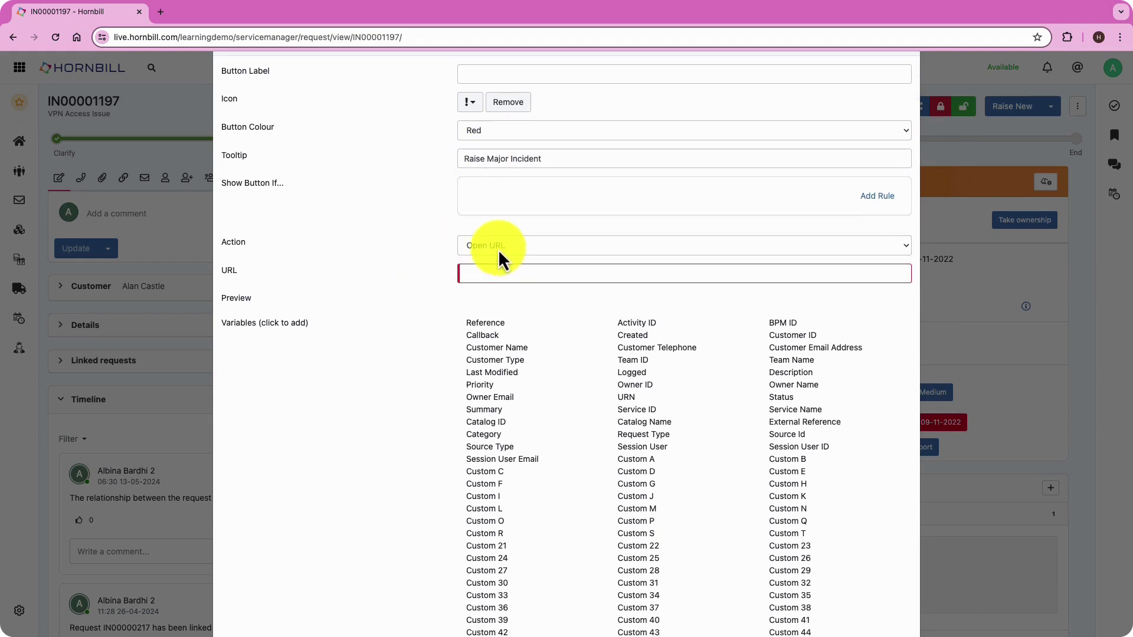
{"action": "left_click", "coordinate": [506, 249]}
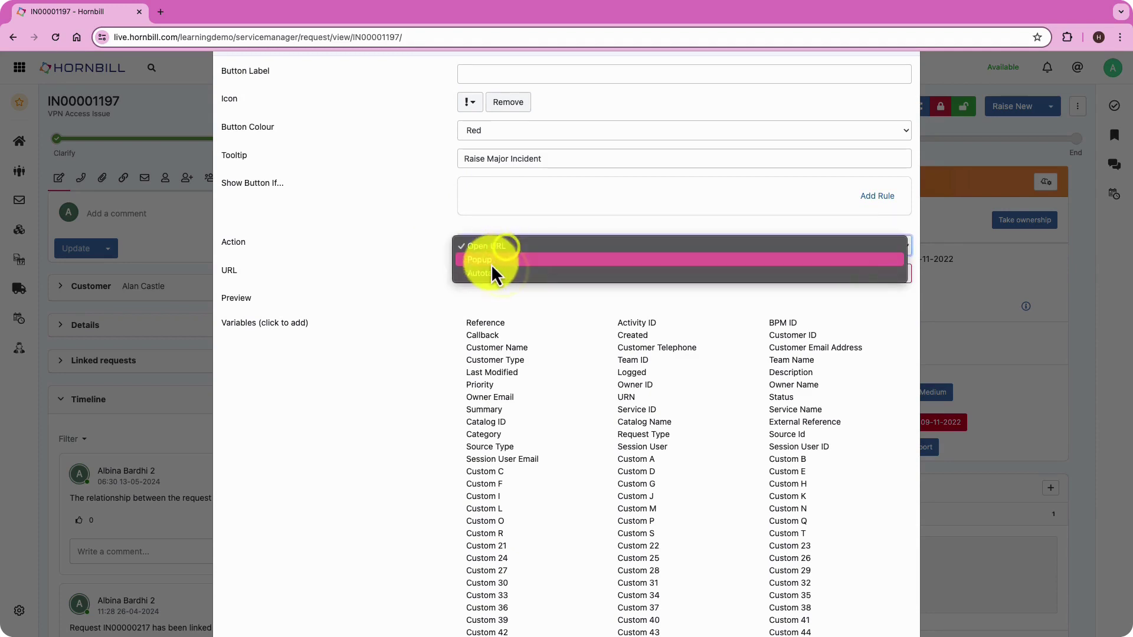
{"action": "left_click", "coordinate": [492, 263]}
{"action": "left_click_drag", "start_coordinate": [459, 291], "coordinate": [676, 288]}
Set the button's action to Autotask with the Raise Major Incident auto task, and save the button.
{"action": "left_click", "coordinate": [579, 250]}
{"action": "left_click", "coordinate": [546, 261]}
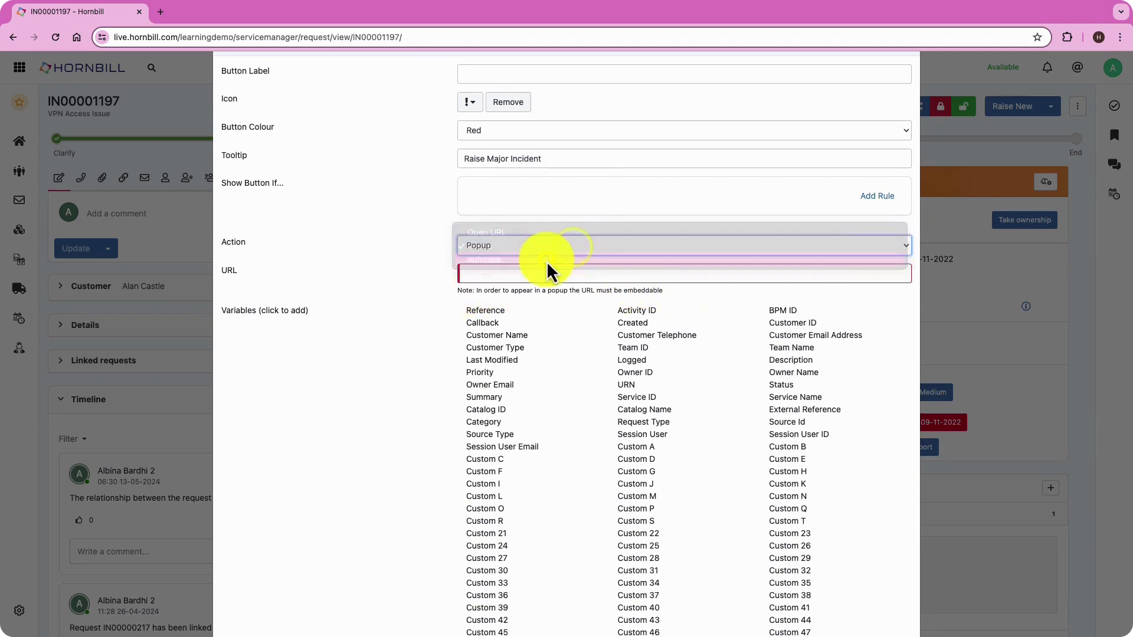
{"action": "left_click", "coordinate": [559, 315]}
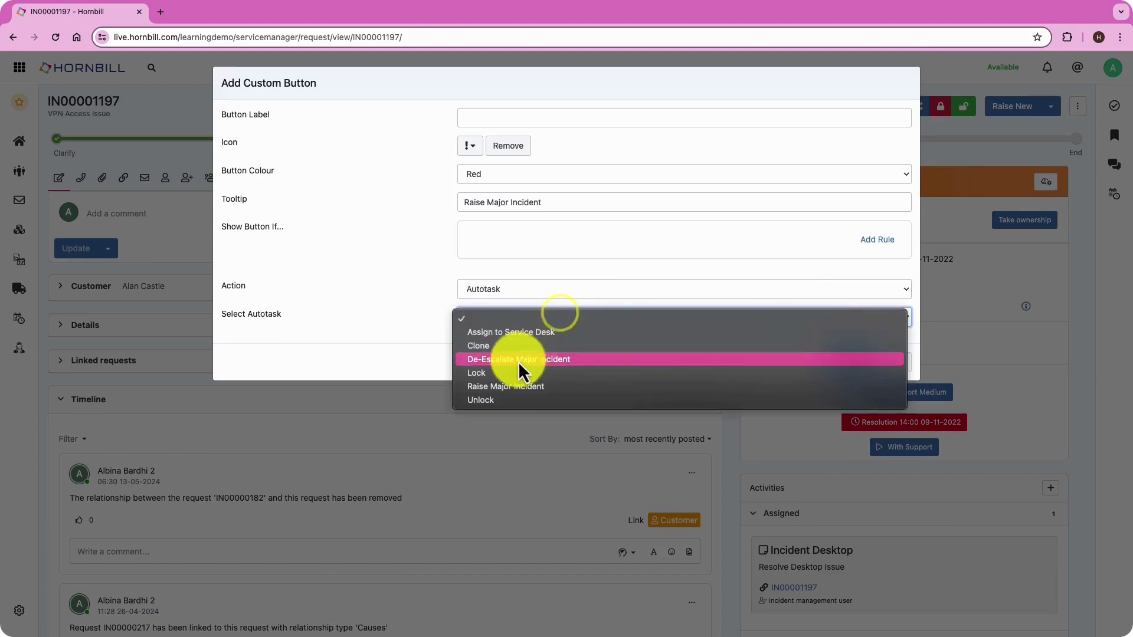
{"action": "left_click", "coordinate": [525, 389]}
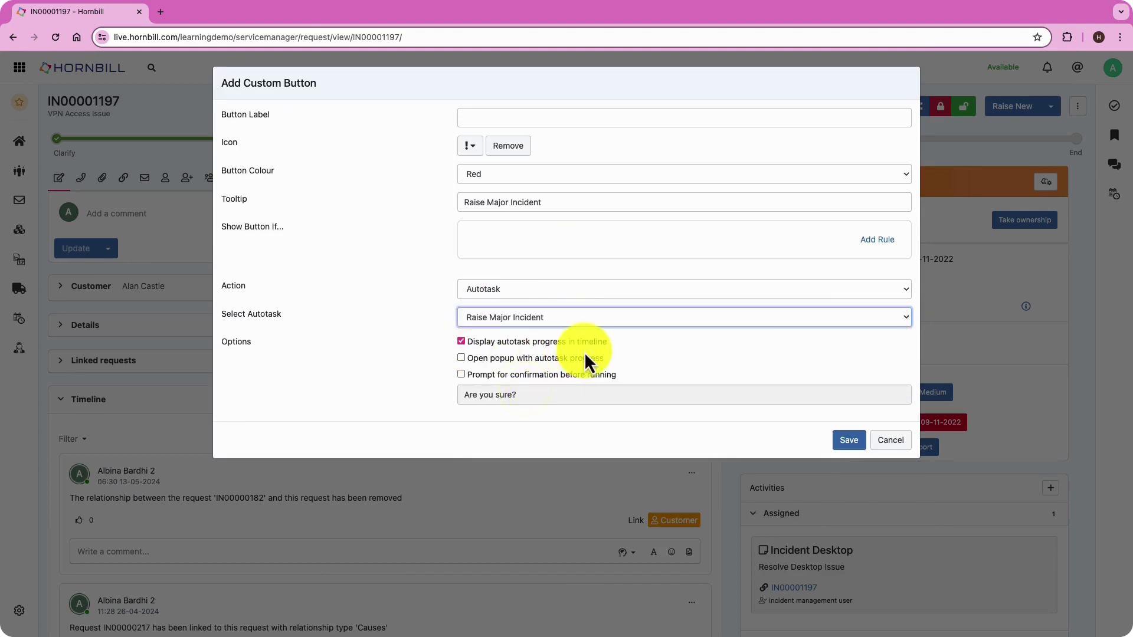
{"action": "left_click", "coordinate": [559, 416]}
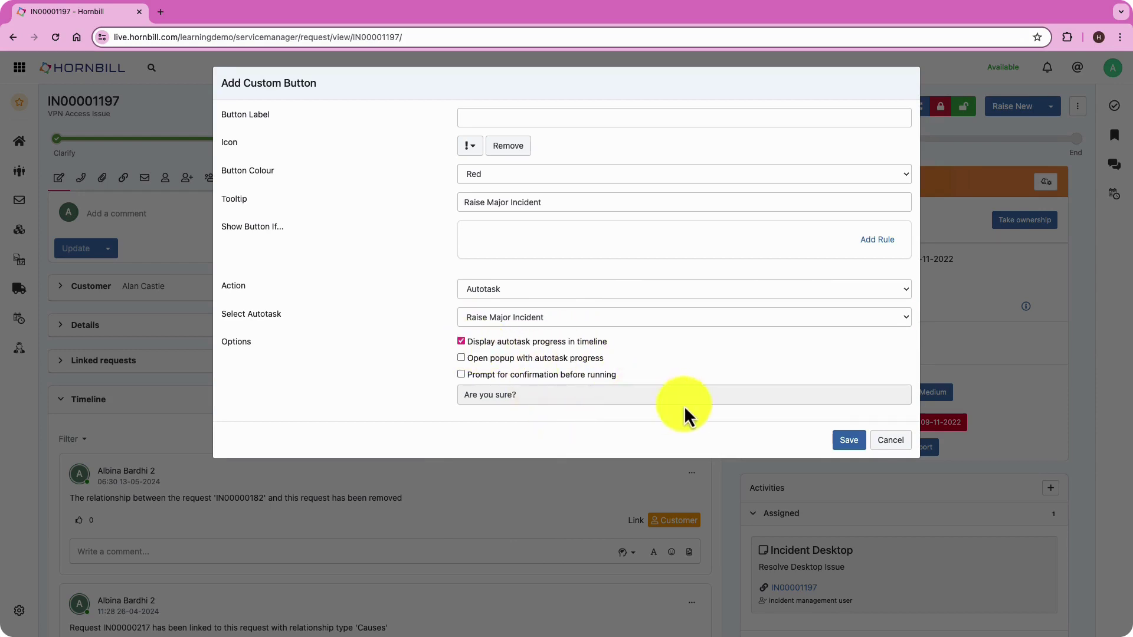
{"action": "left_click", "coordinate": [847, 442]}
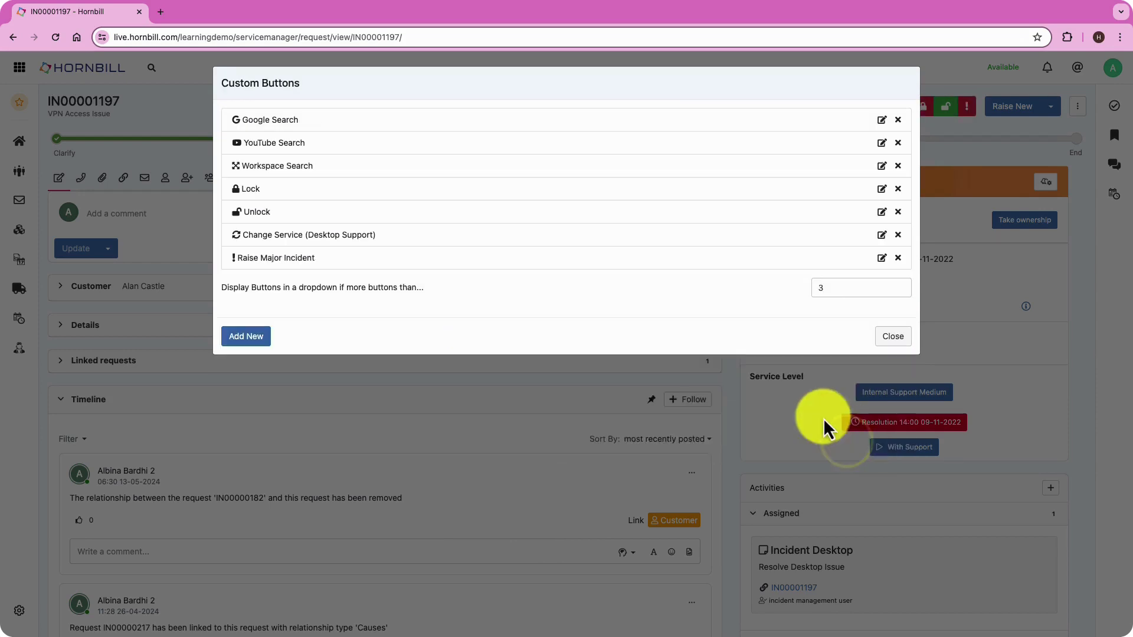
Move the Raise Major Incident button directly above Lock in the custom button order, and close the list.
{"action": "left_click_drag", "start_coordinate": [284, 259], "coordinate": [289, 187]}
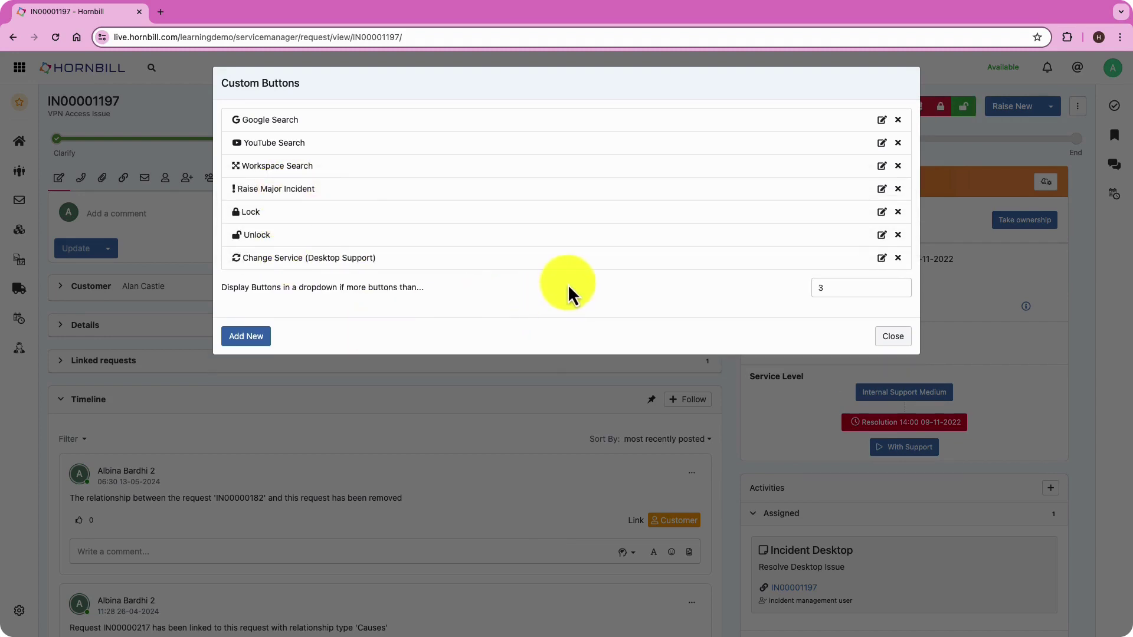
{"action": "left_click", "coordinate": [893, 336]}
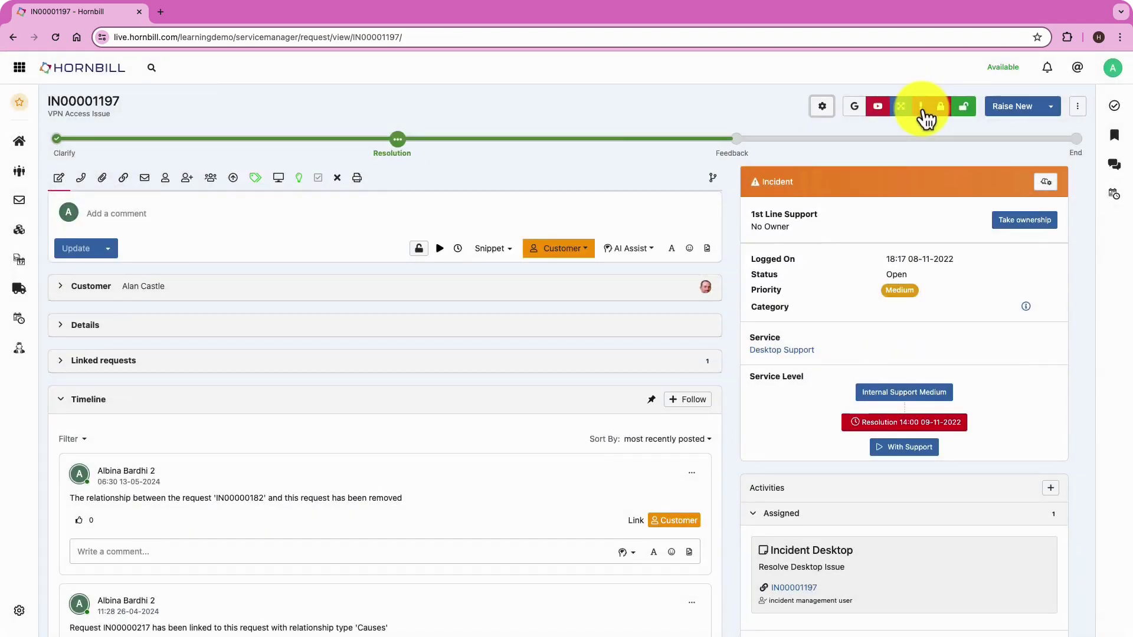
Start a new custom button with the Autotask action and the De-Escalate Major Incident auto task.
{"action": "left_click", "coordinate": [824, 108]}
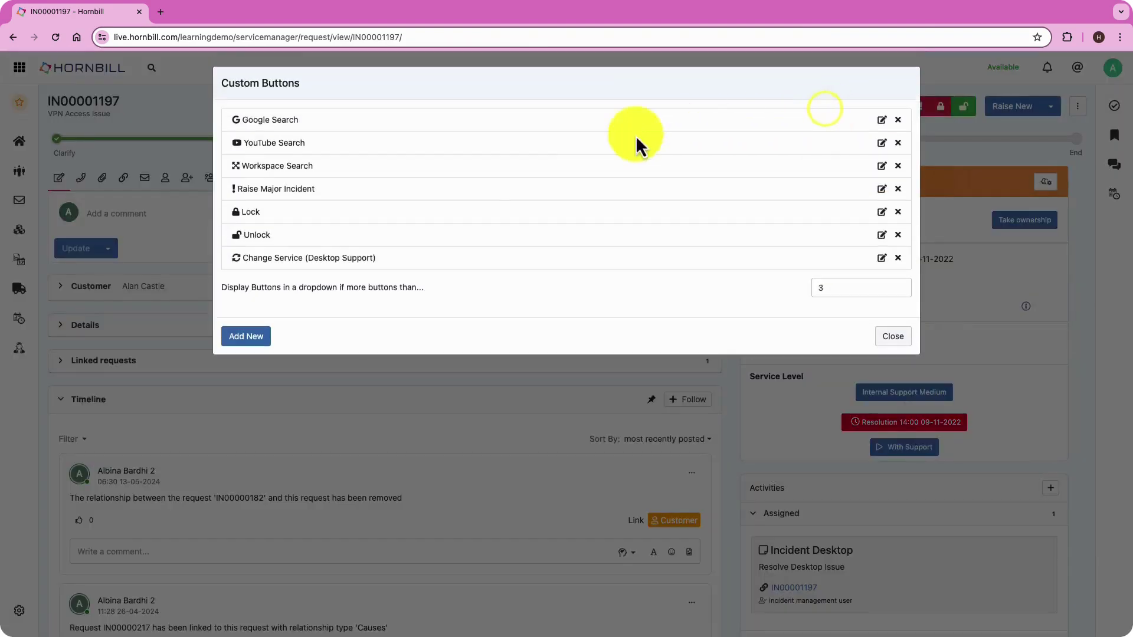
{"action": "left_click", "coordinate": [254, 338]}
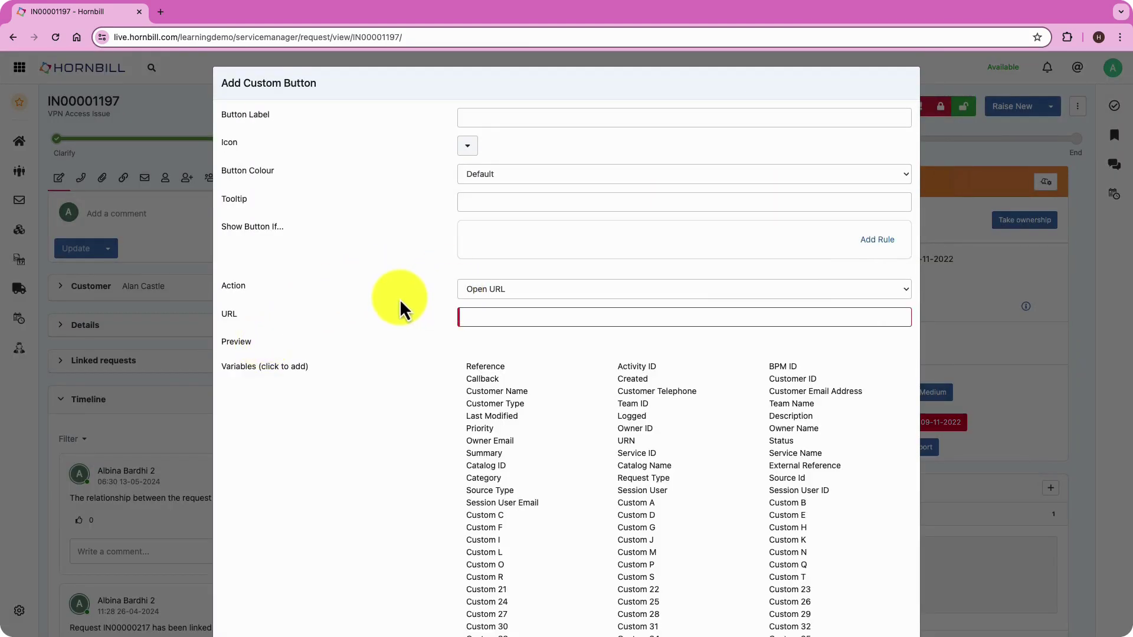
{"action": "left_click", "coordinate": [526, 291]}
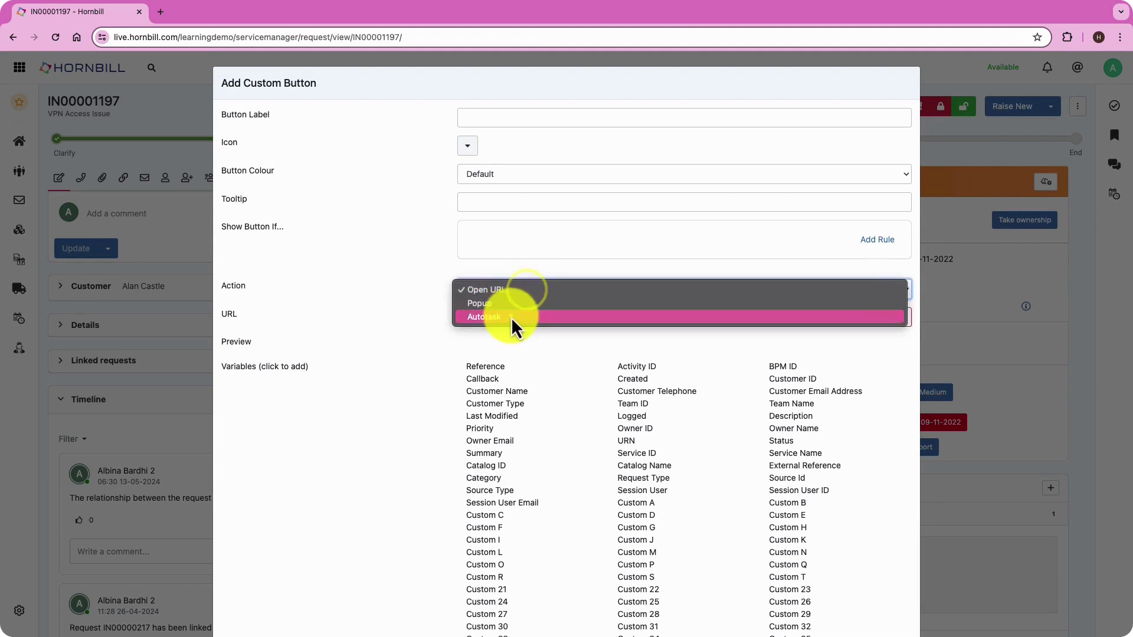
{"action": "left_click", "coordinate": [510, 317]}
{"action": "left_click", "coordinate": [504, 316]}
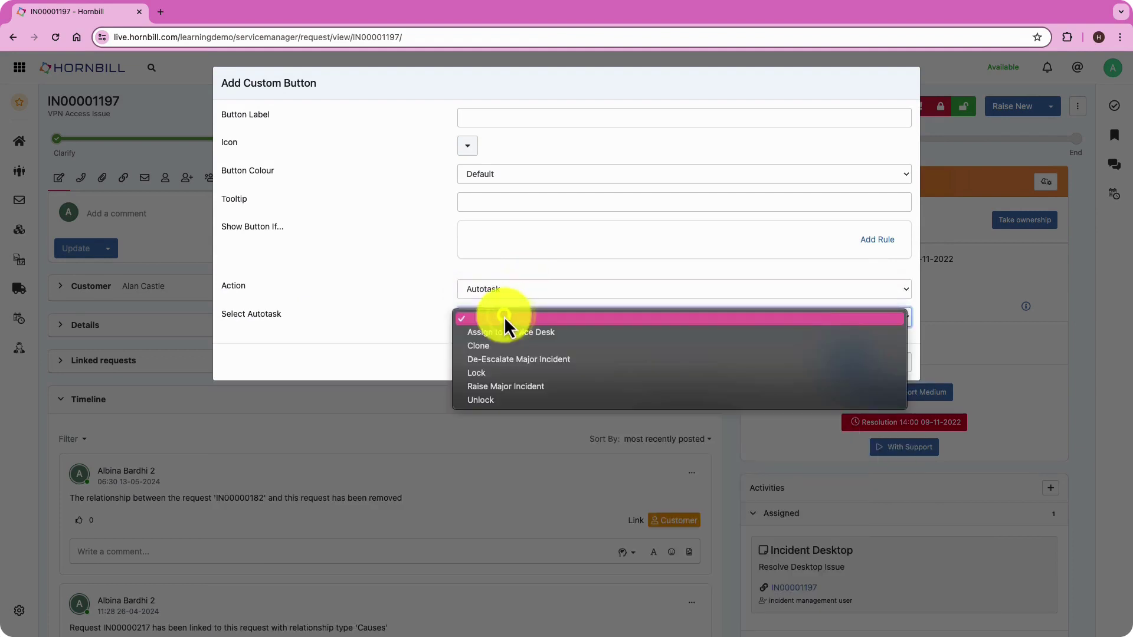
{"action": "left_click", "coordinate": [528, 362]}
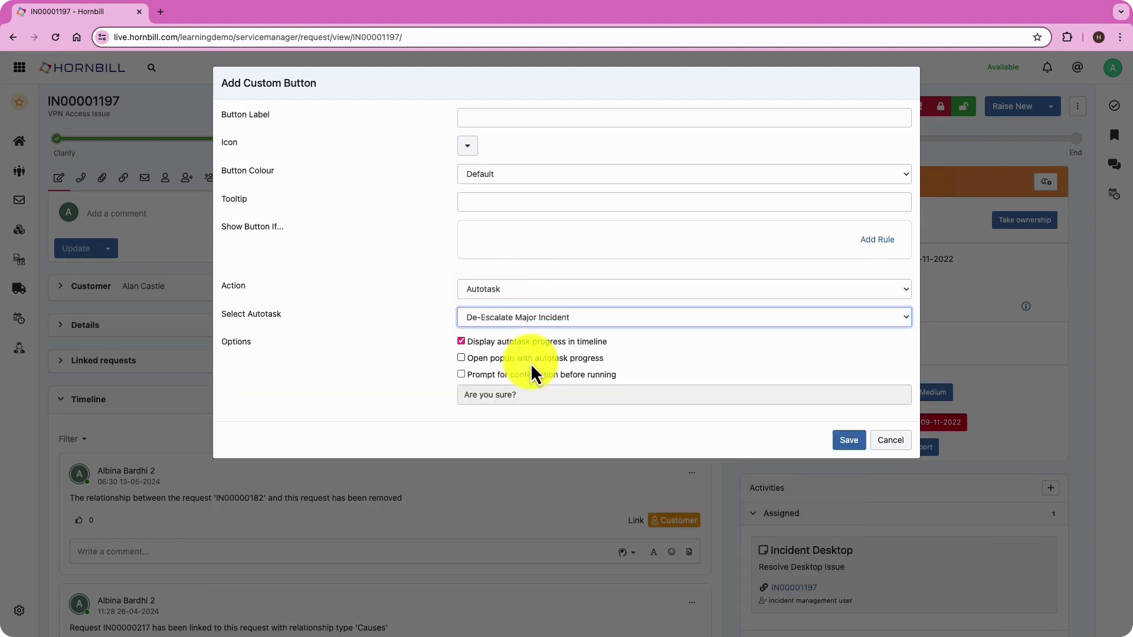
Add a display rule to the new button based on the request's Priority.
{"action": "triple_click", "coordinate": [268, 230]}
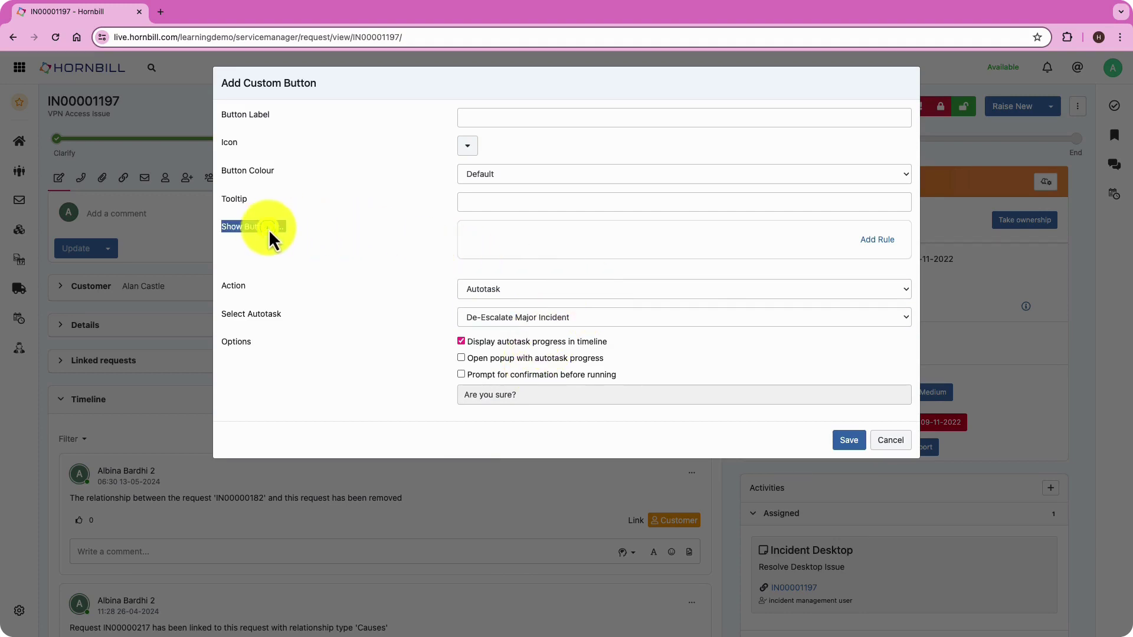
{"action": "left_click", "coordinate": [299, 229]}
{"action": "left_click", "coordinate": [861, 241]}
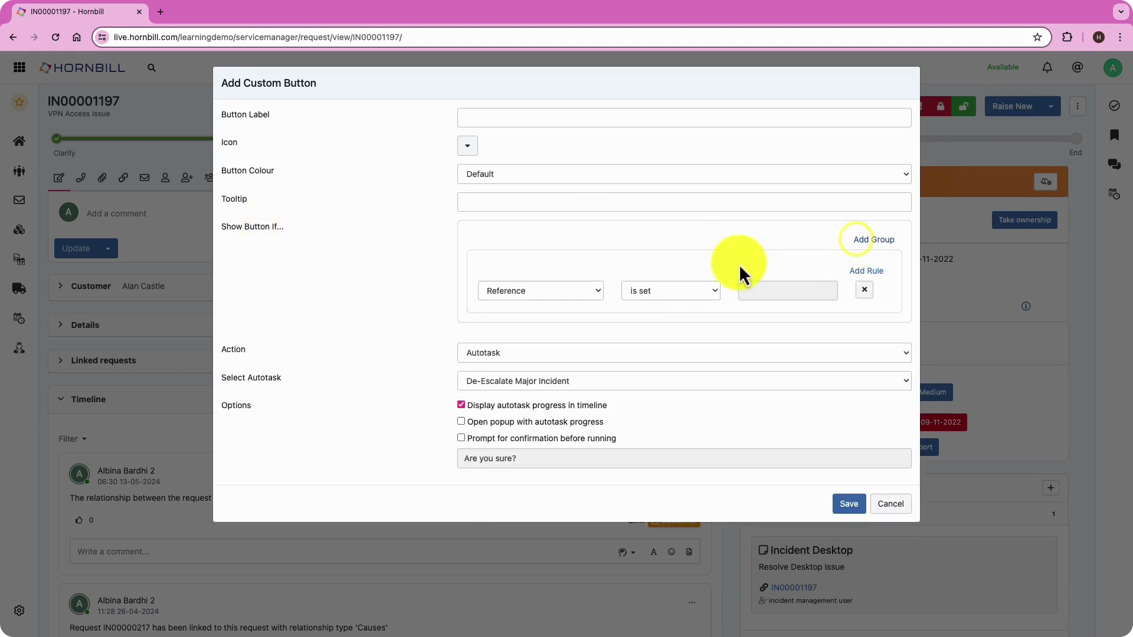
{"action": "left_click", "coordinate": [578, 291]}
{"action": "key", "text": "p"}
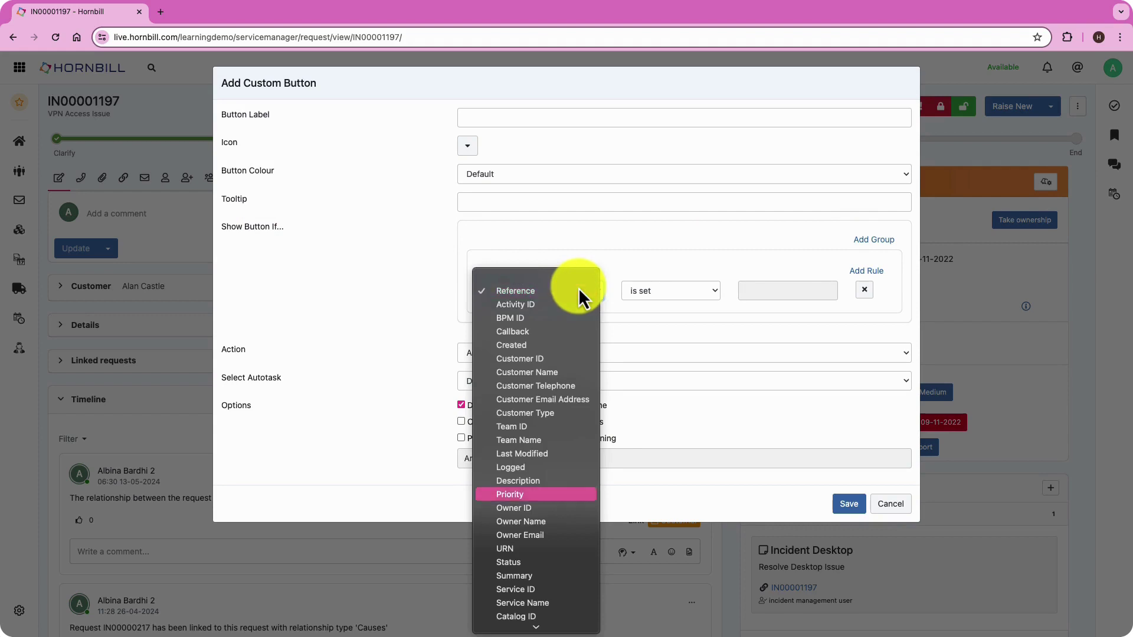
{"action": "left_click", "coordinate": [567, 495]}
Set the Priority rule's condition to equals with the value "Major".
{"action": "left_click", "coordinate": [670, 290]}
{"action": "left_click", "coordinate": [676, 295]}
{"action": "left_click", "coordinate": [786, 287]}
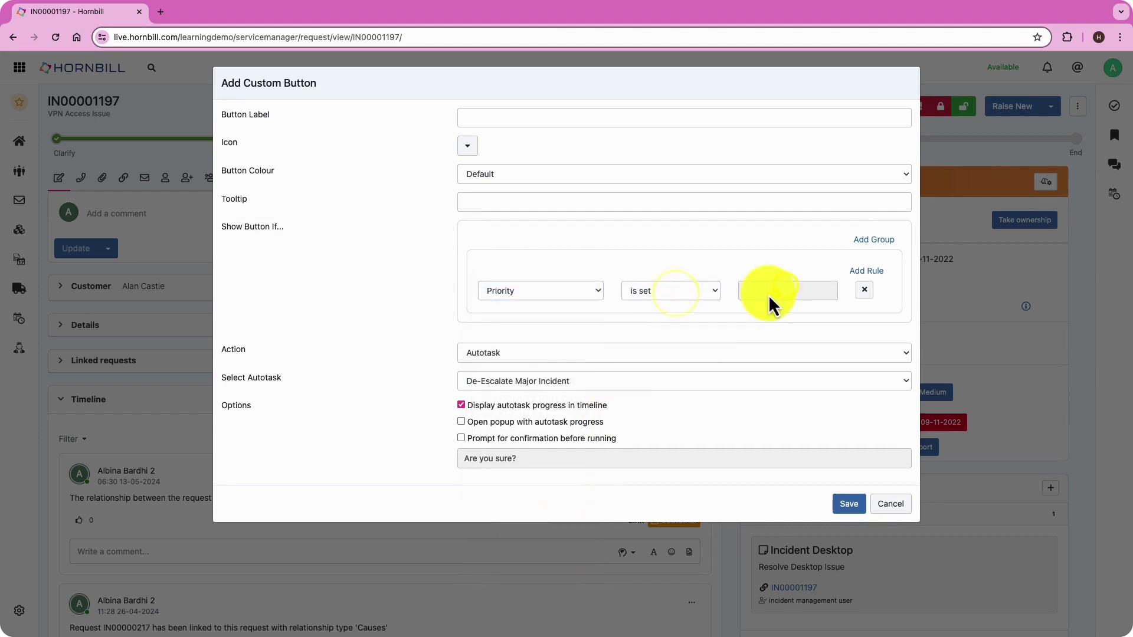
{"action": "left_click", "coordinate": [698, 297]}
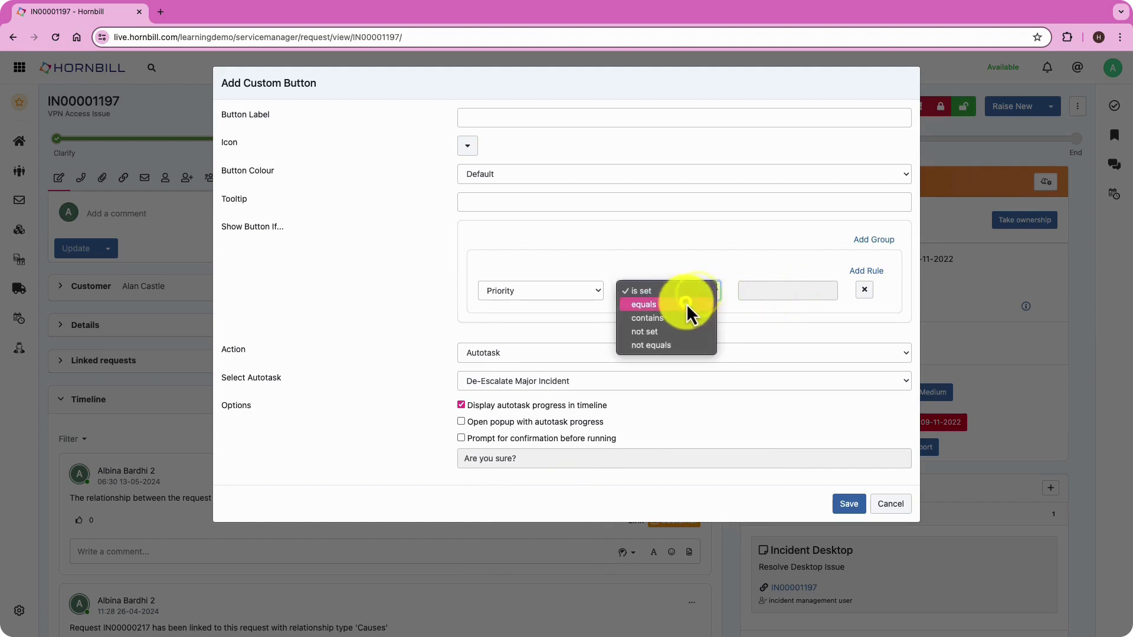
{"action": "left_click", "coordinate": [685, 304]}
{"action": "left_click", "coordinate": [760, 292]}
{"action": "type", "text": "Ma"}
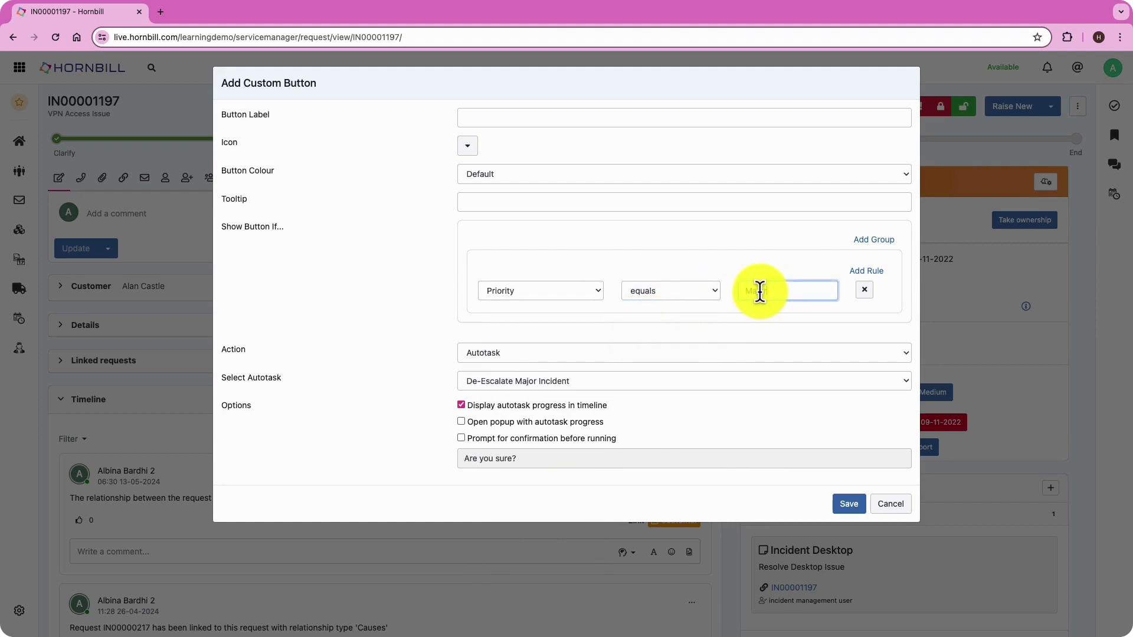
{"action": "type", "text": "jor"}
{"action": "left_click", "coordinate": [759, 249]}
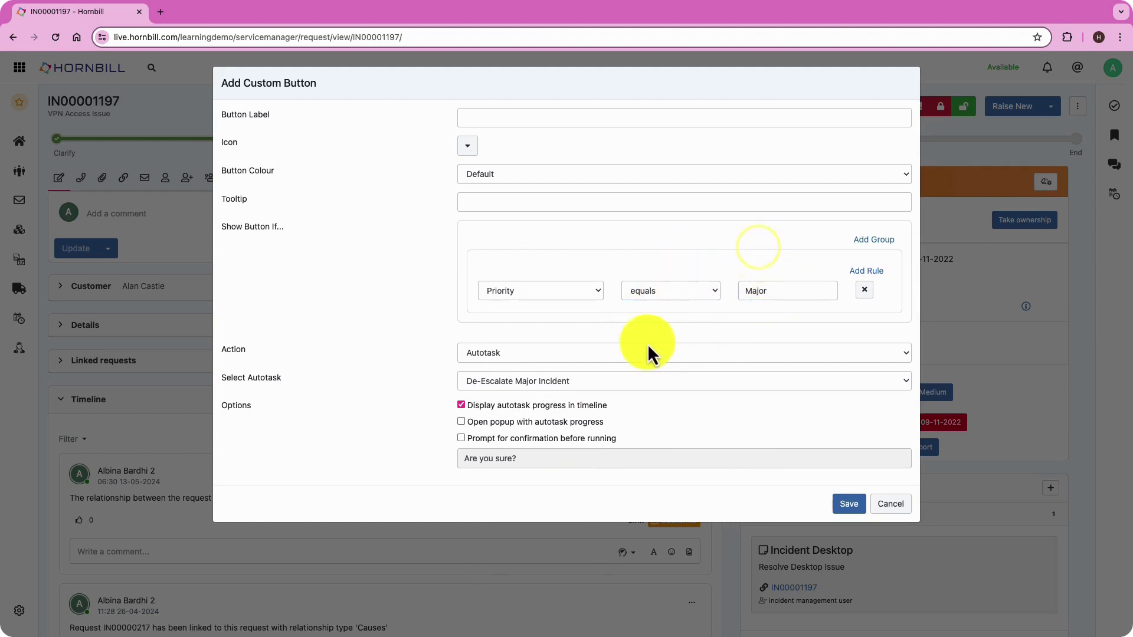
Search the icons for "arrow" and give the button the solid downward arrow.
{"action": "left_click", "coordinate": [467, 146]}
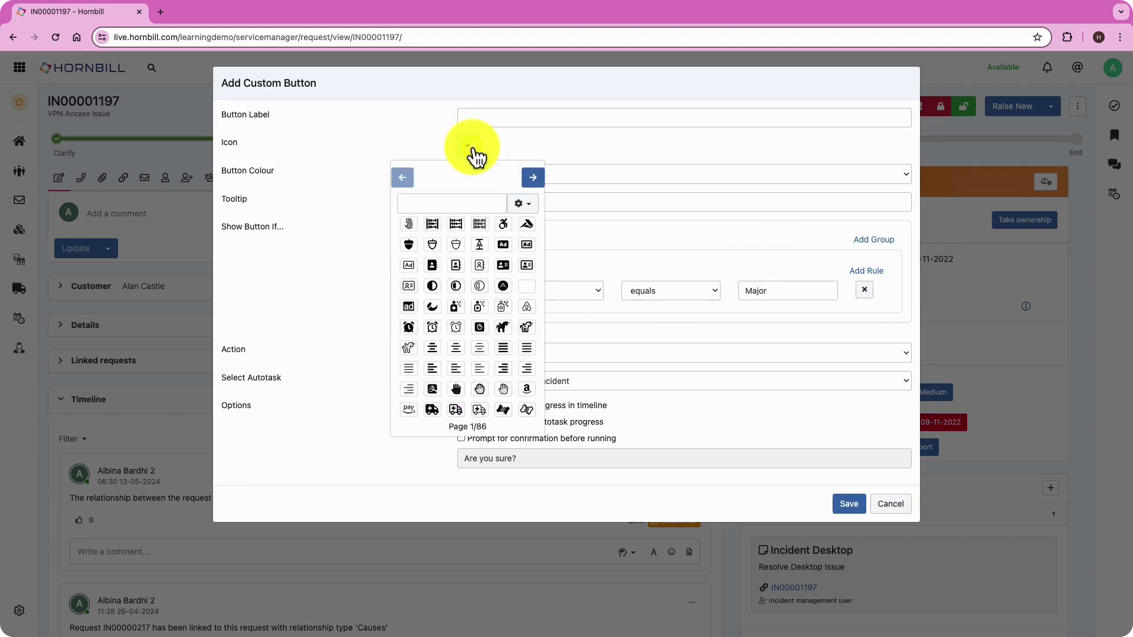
{"action": "left_click", "coordinate": [463, 201]}
{"action": "type", "text": "arrow"}
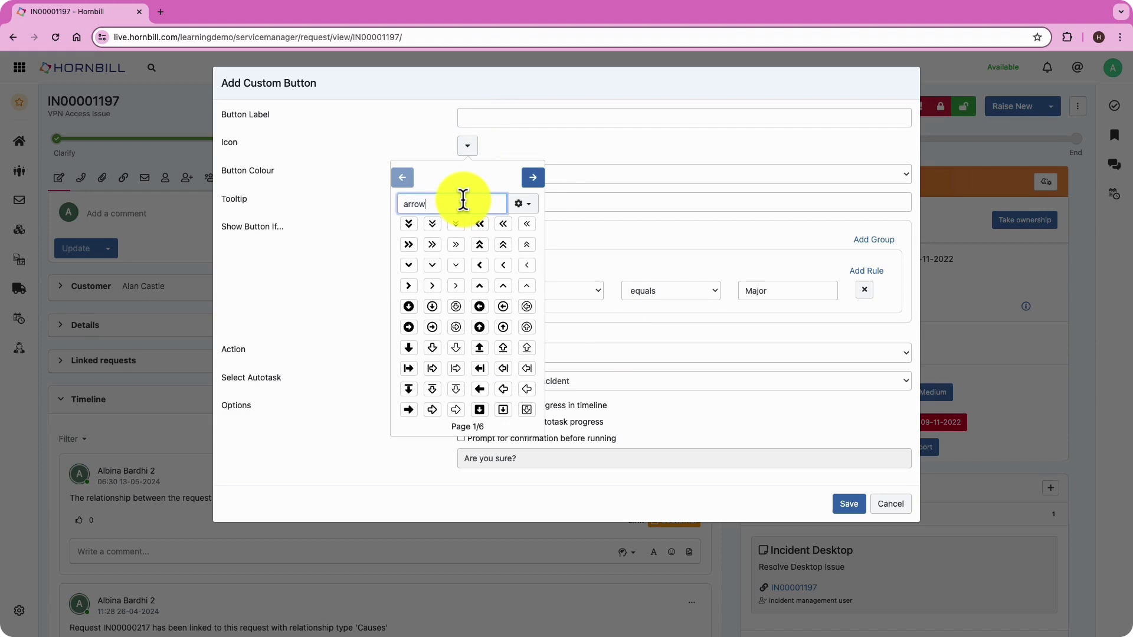
{"action": "left_click", "coordinate": [408, 347]}
{"action": "left_click", "coordinate": [597, 151]}
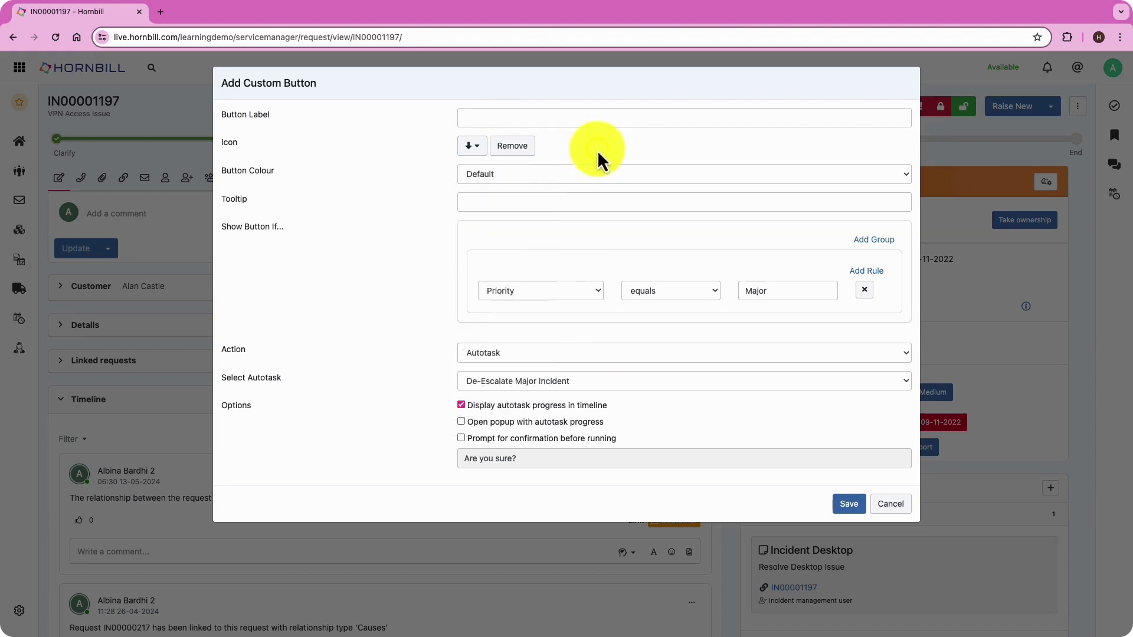
Set the new custom button's colour to Green.
{"action": "left_click", "coordinate": [500, 174]}
{"action": "left_click", "coordinate": [499, 176]}
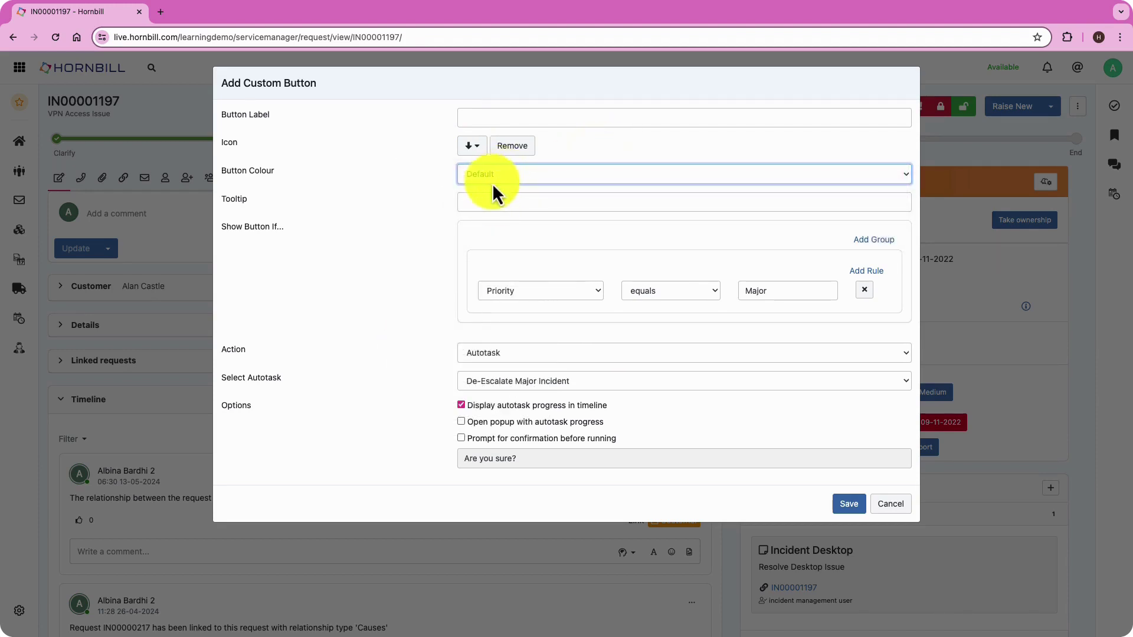
{"action": "left_click", "coordinate": [492, 182]}
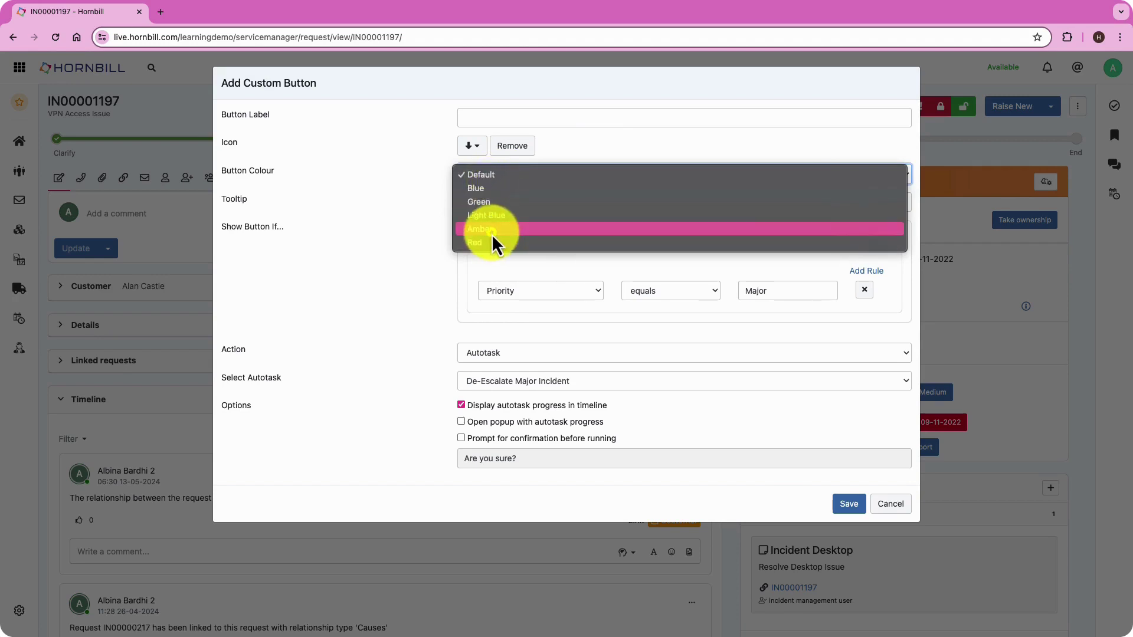
{"action": "left_click", "coordinate": [490, 231]}
{"action": "left_click", "coordinate": [508, 182]}
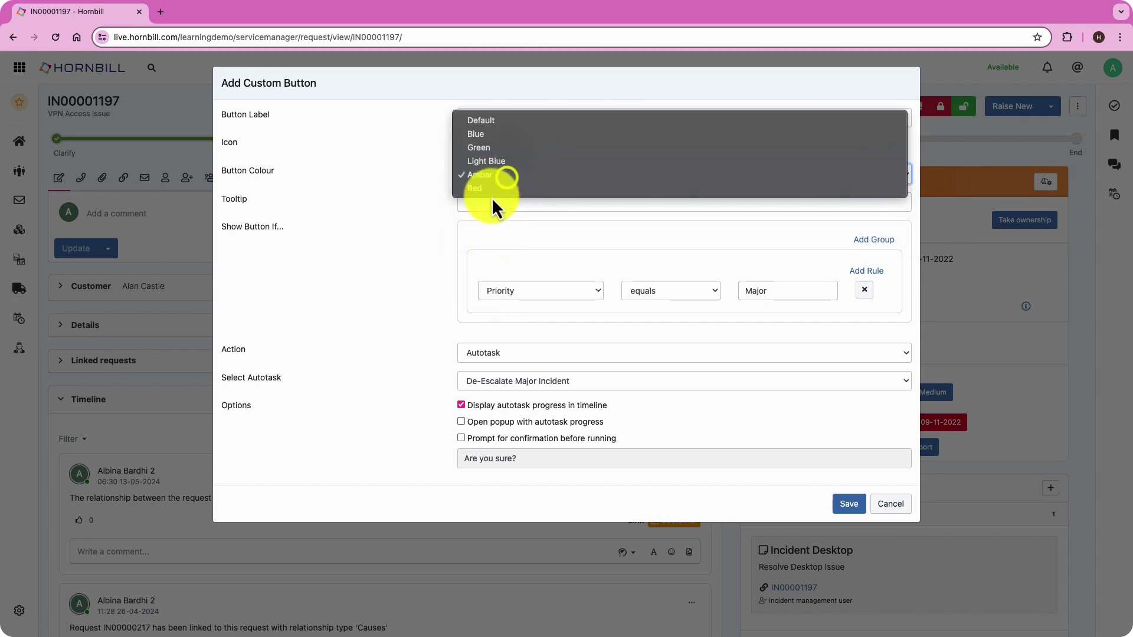
{"action": "left_click", "coordinate": [493, 155]}
Set the button's tooltip to "De-Escalate Major Incident" and save the button.
{"action": "left_click", "coordinate": [489, 206]}
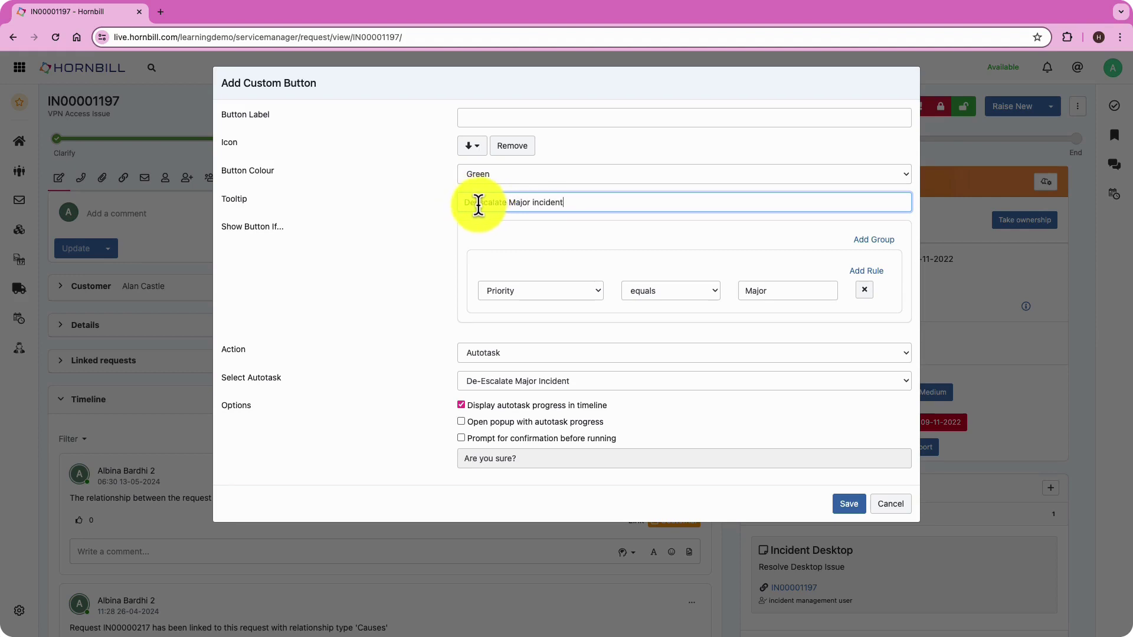
{"action": "left_click", "coordinate": [452, 228]}
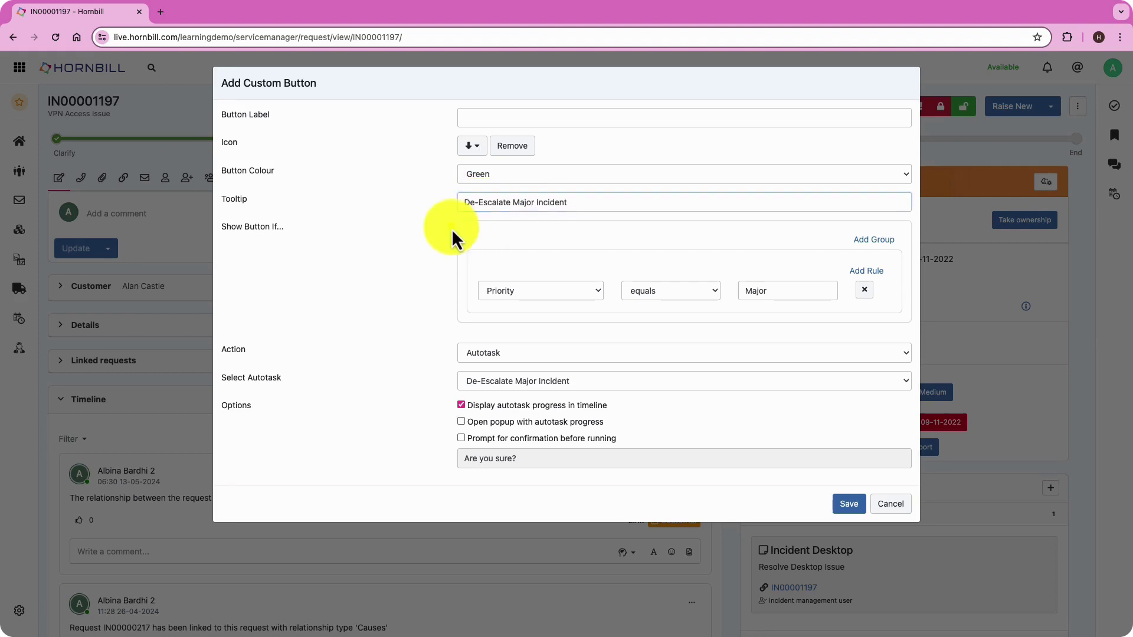
{"action": "left_click", "coordinate": [851, 507]}
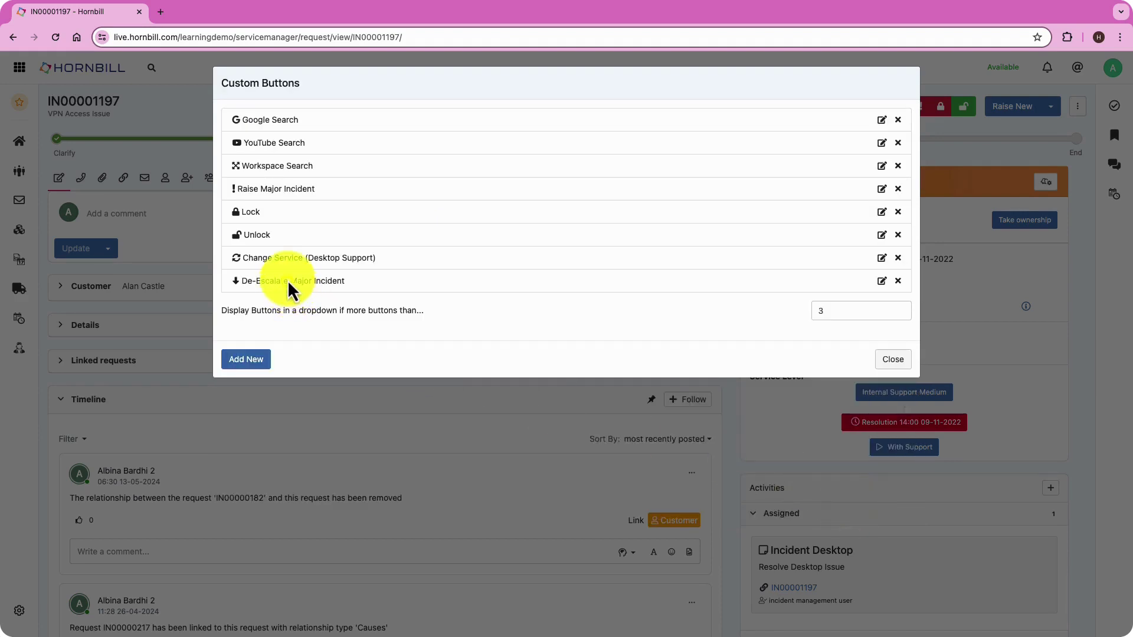
Place De-Escalate Major Incident directly below Raise Major Incident in the custom button order, and reload the request.
{"action": "left_click_drag", "start_coordinate": [287, 280], "coordinate": [286, 196]}
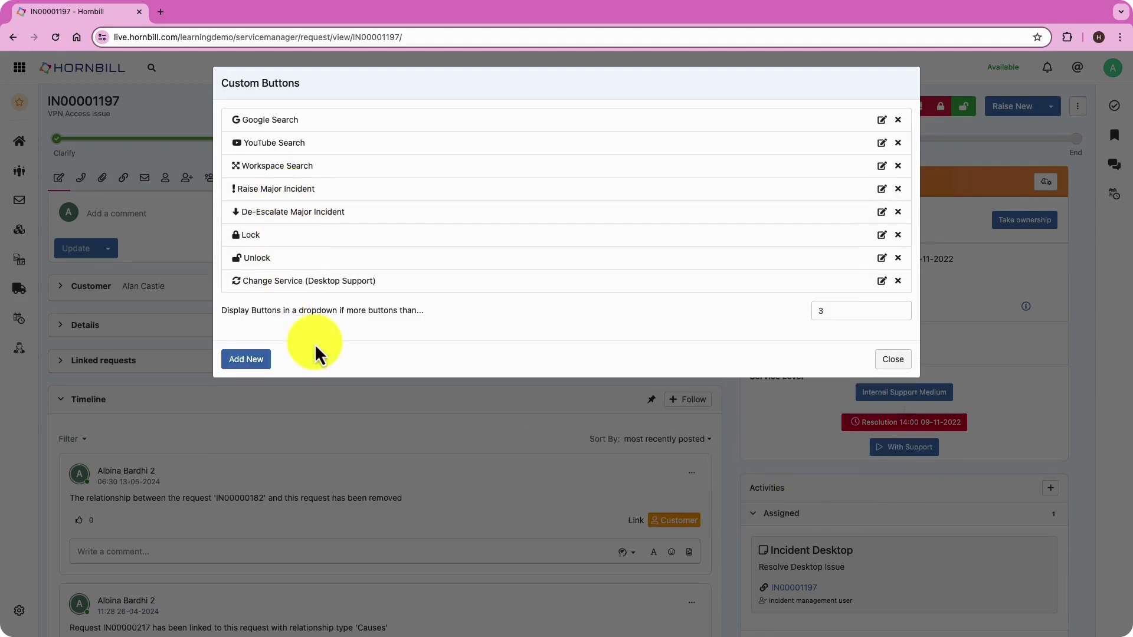
{"action": "left_click", "coordinate": [885, 365]}
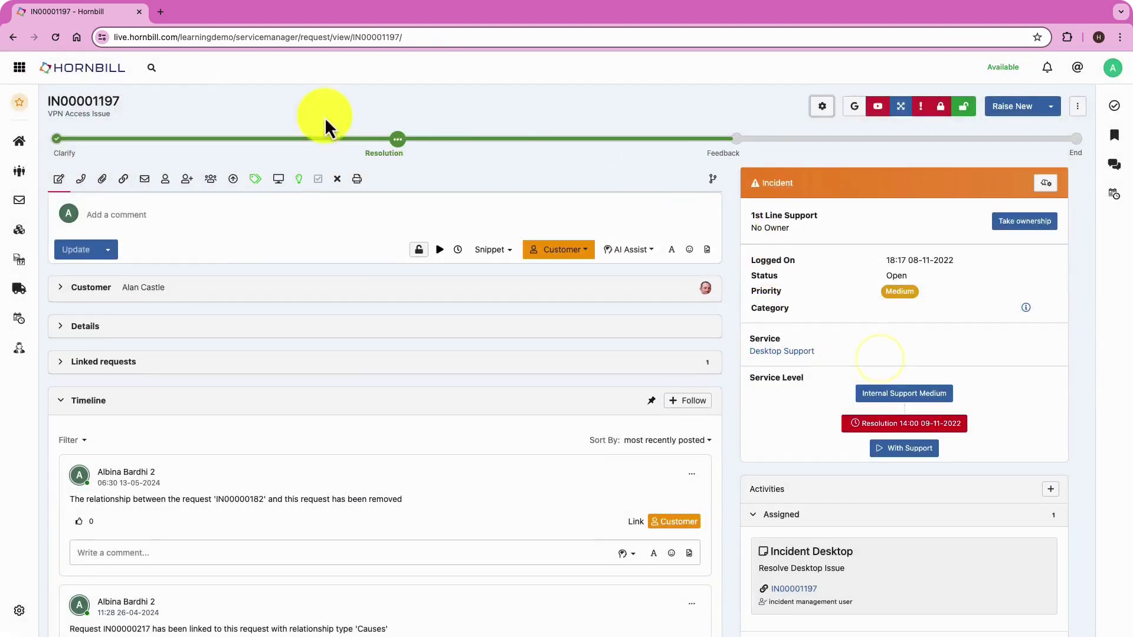
{"action": "left_click", "coordinate": [57, 38]}
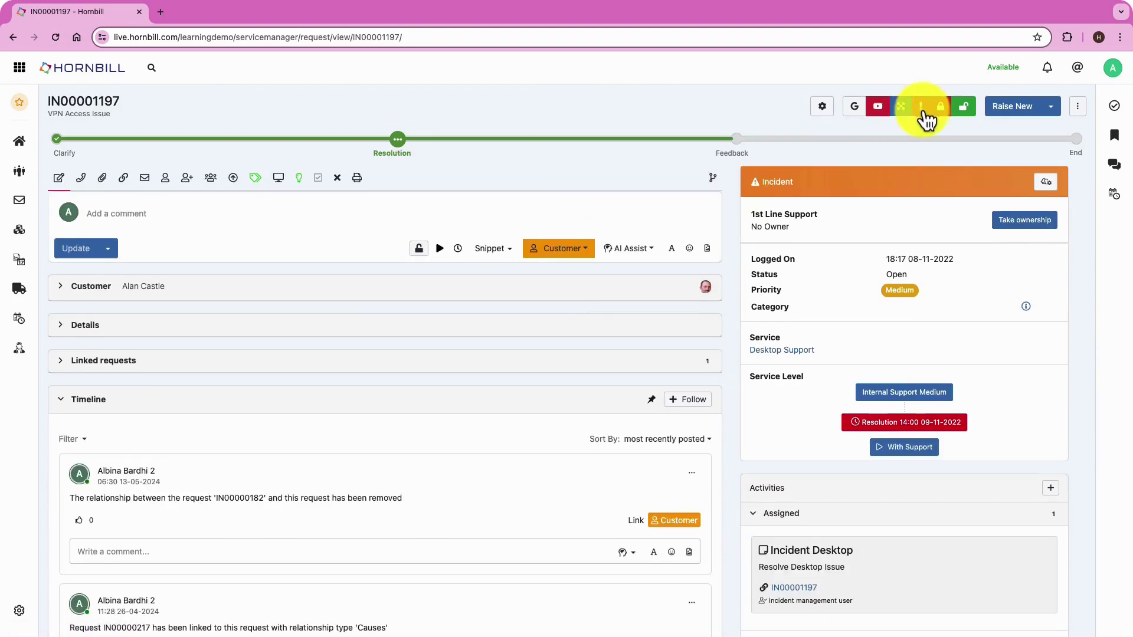
Run the Raise Major Incident auto task on the request and check its progress entry in the timeline.
{"action": "left_click", "coordinate": [921, 109]}
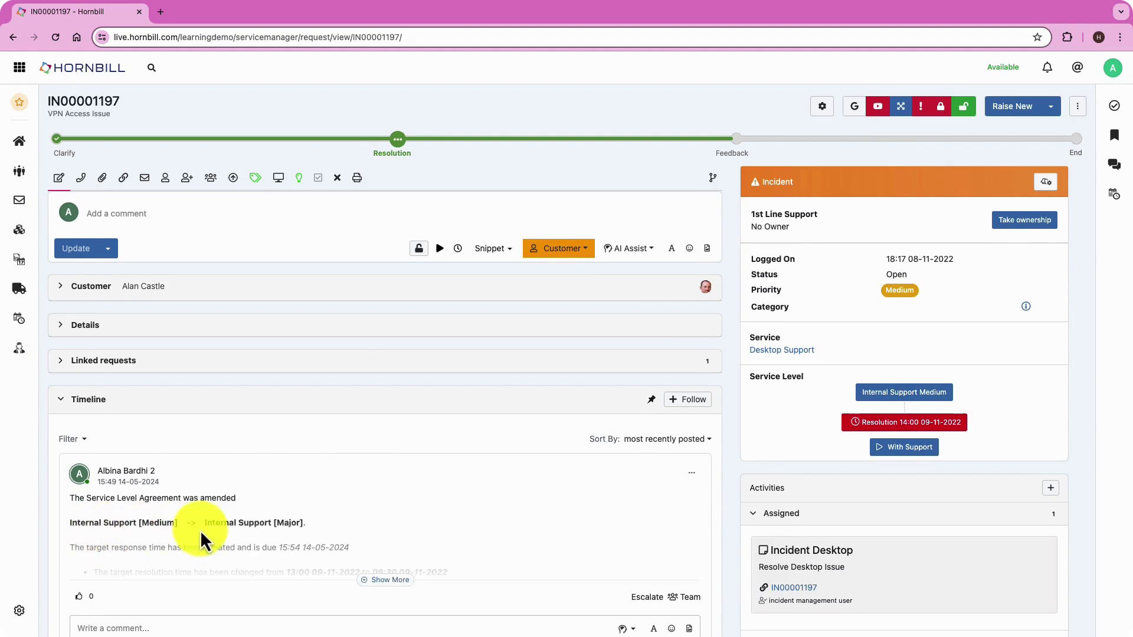
{"action": "scroll", "coordinate": [200, 530], "scroll_direction": "down", "scroll_amount": 3}
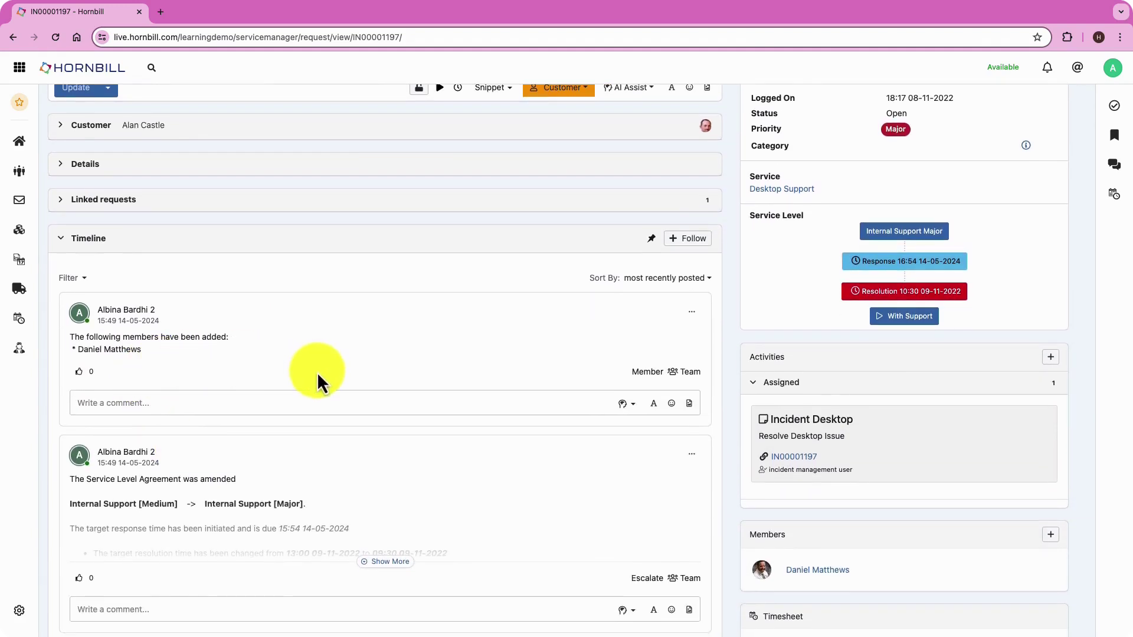
{"action": "scroll", "coordinate": [317, 373], "scroll_direction": "down", "scroll_amount": 2}
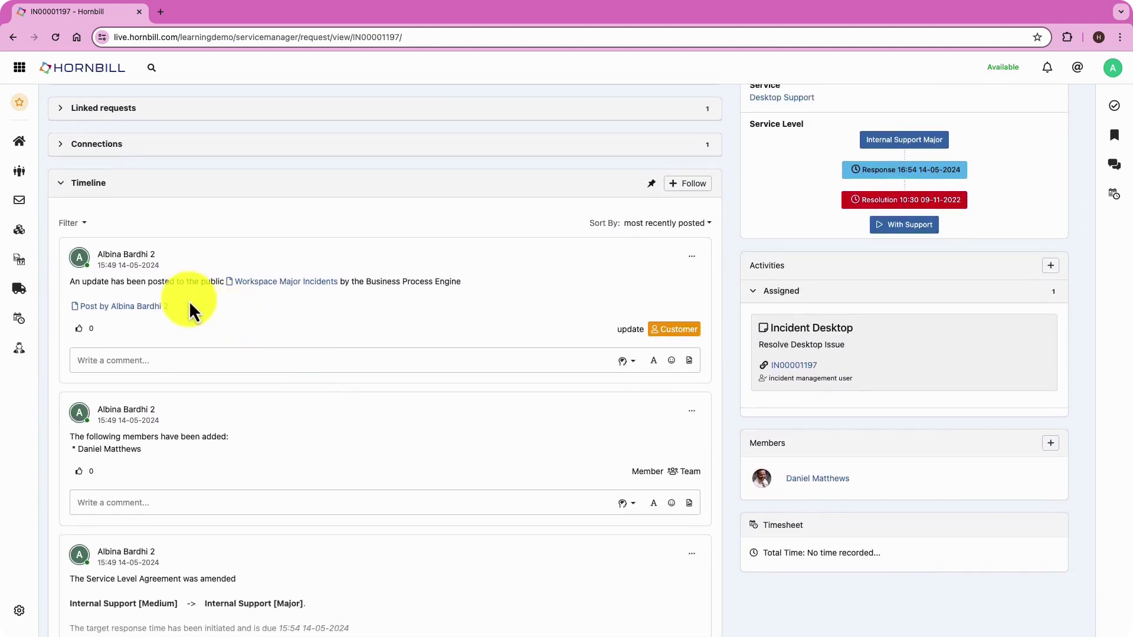
{"action": "scroll", "coordinate": [227, 372], "scroll_direction": "down", "scroll_amount": 2}
{"action": "scroll", "coordinate": [231, 373], "scroll_direction": "down", "scroll_amount": 5}
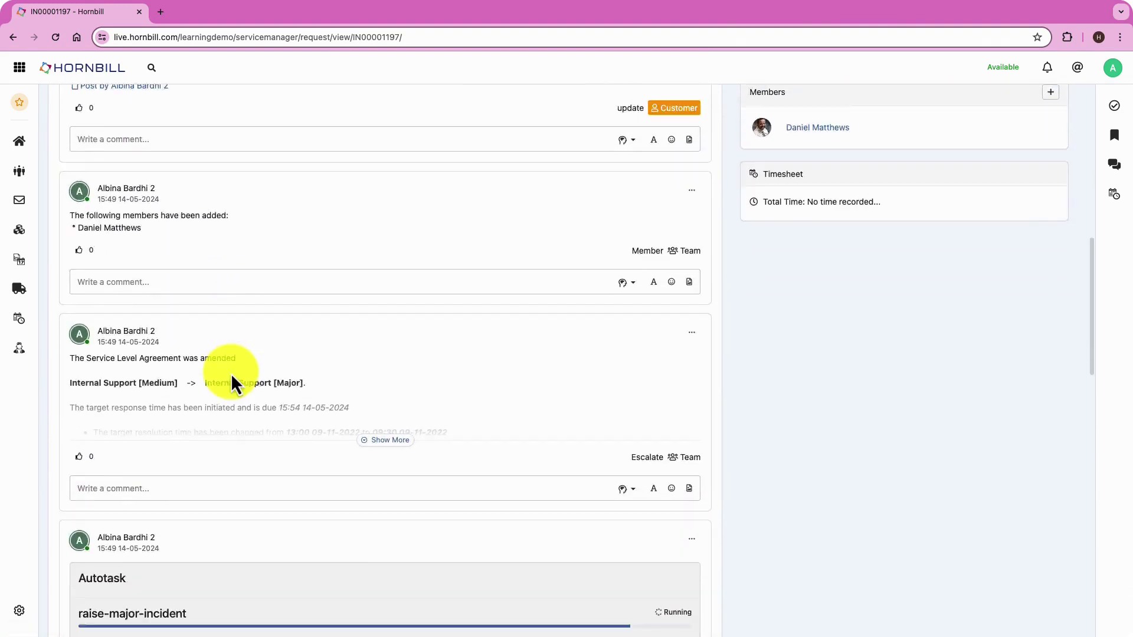
{"action": "triple_click", "coordinate": [118, 436]}
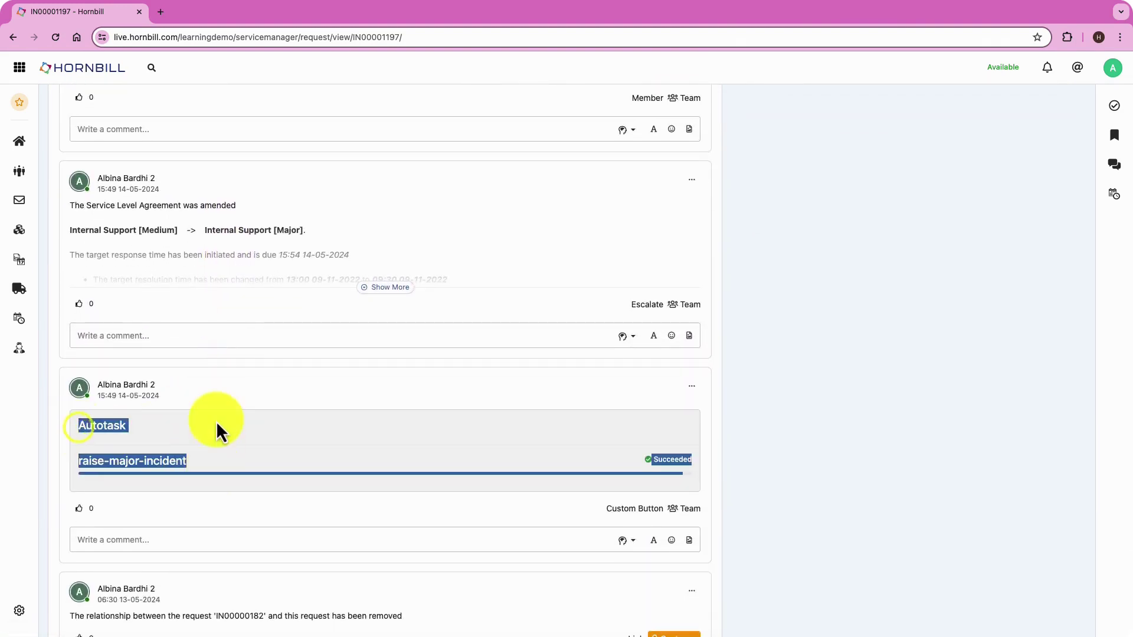
{"action": "left_click", "coordinate": [217, 387]}
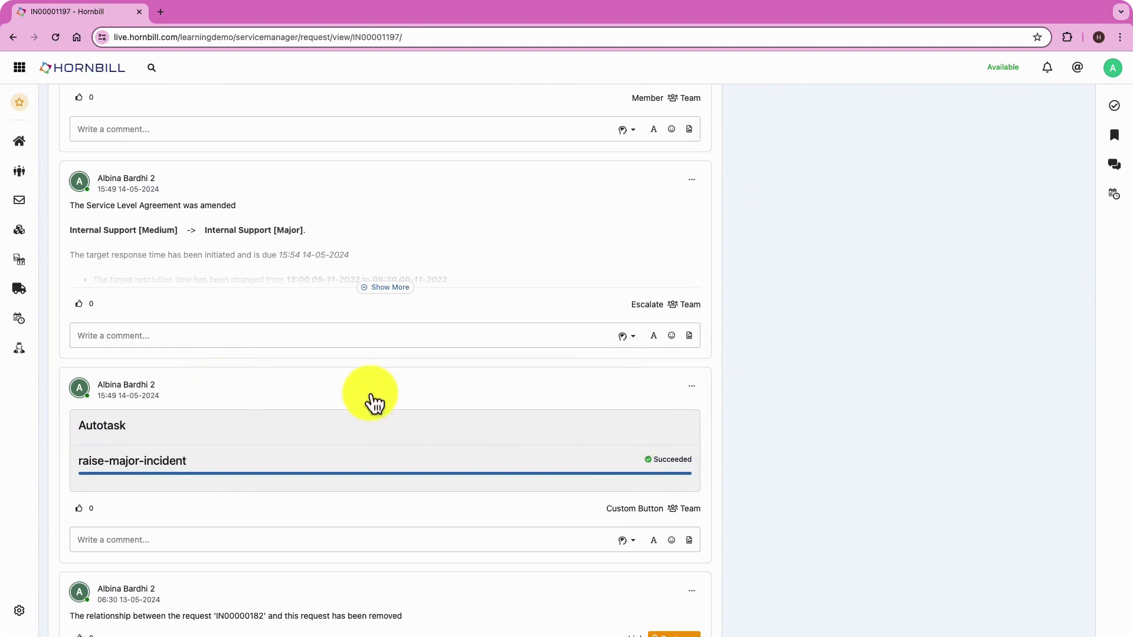
Expand the Service Level Agreement timeline entry and review the updates posted above it.
{"action": "scroll", "coordinate": [378, 354], "scroll_direction": "up", "scroll_amount": 1}
{"action": "left_click", "coordinate": [380, 312]}
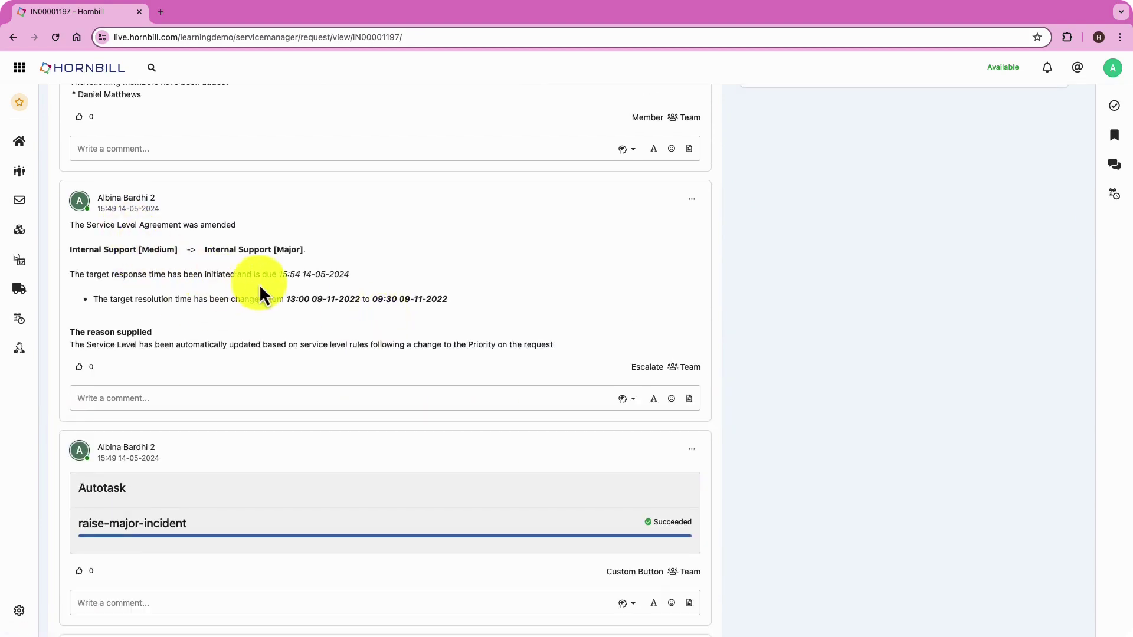
{"action": "scroll", "coordinate": [463, 304], "scroll_direction": "up", "scroll_amount": 5}
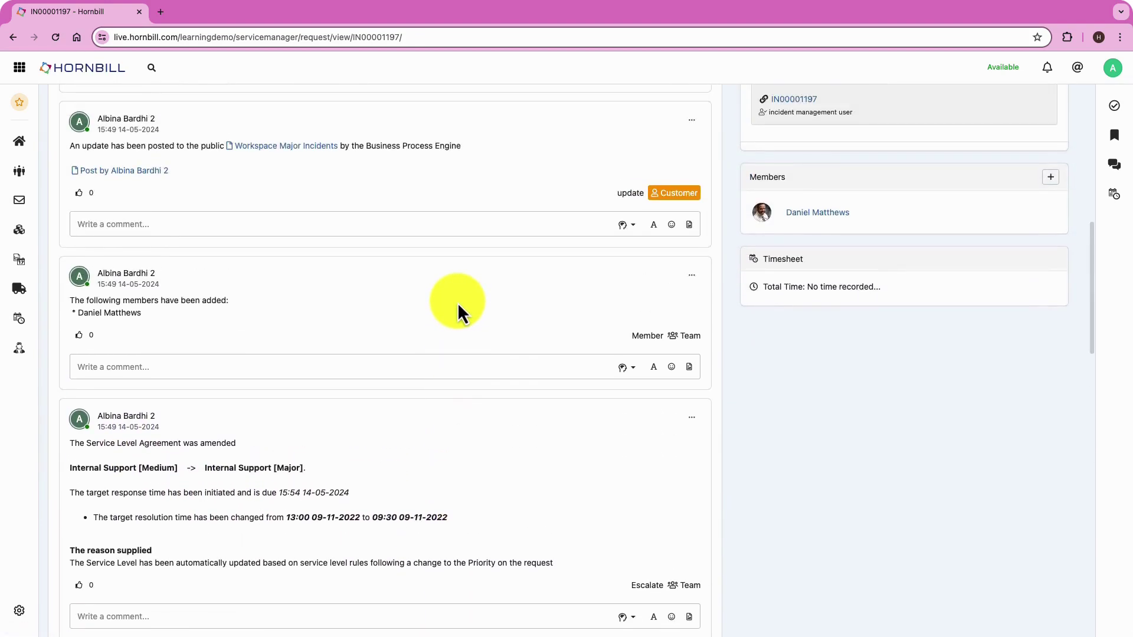
{"action": "scroll", "coordinate": [293, 331], "scroll_direction": "up", "scroll_amount": 2}
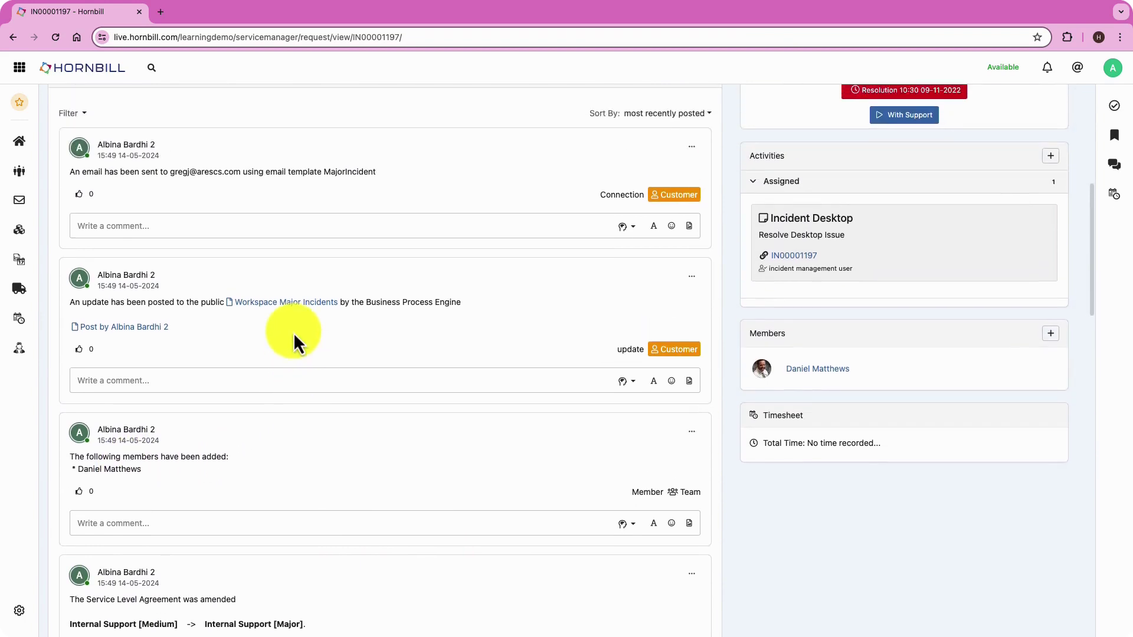
View the new post in the Major Incidents workspace linked from the timeline, and return to the request.
{"action": "left_click", "coordinate": [286, 307]}
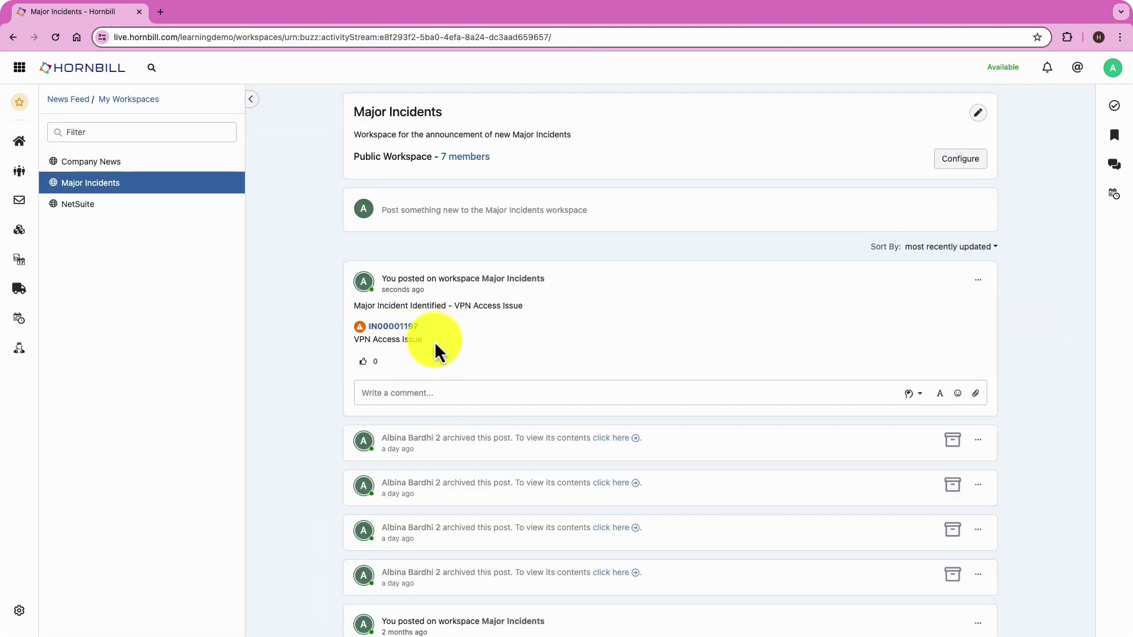
{"action": "left_click_drag", "start_coordinate": [435, 340], "coordinate": [333, 312]}
{"action": "left_click", "coordinate": [330, 311]}
{"action": "left_click", "coordinate": [15, 38]}
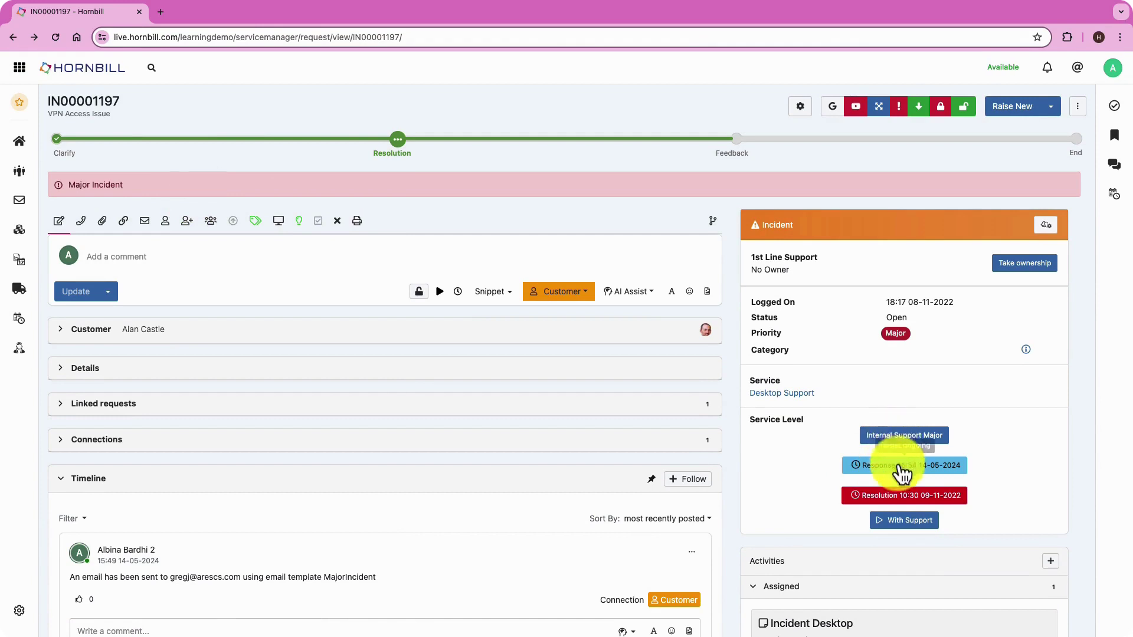
Run the De-Escalate Major Incident auto task on the request and check its autotask entry in the timeline.
{"action": "left_click", "coordinate": [919, 109]}
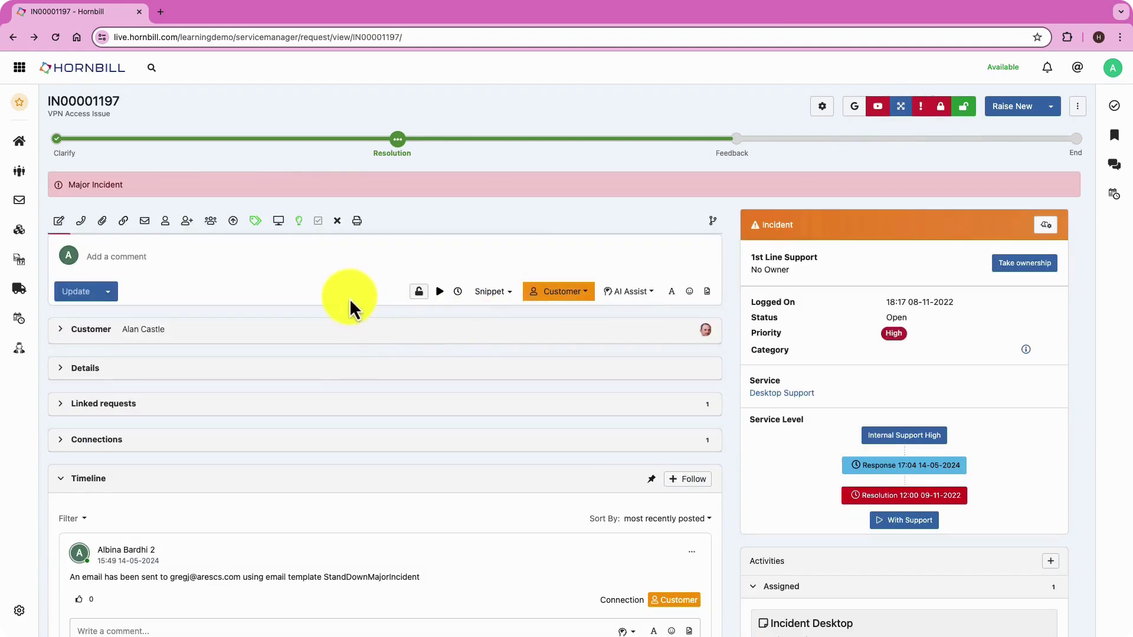
{"action": "scroll", "coordinate": [520, 230], "scroll_direction": "down", "scroll_amount": 3}
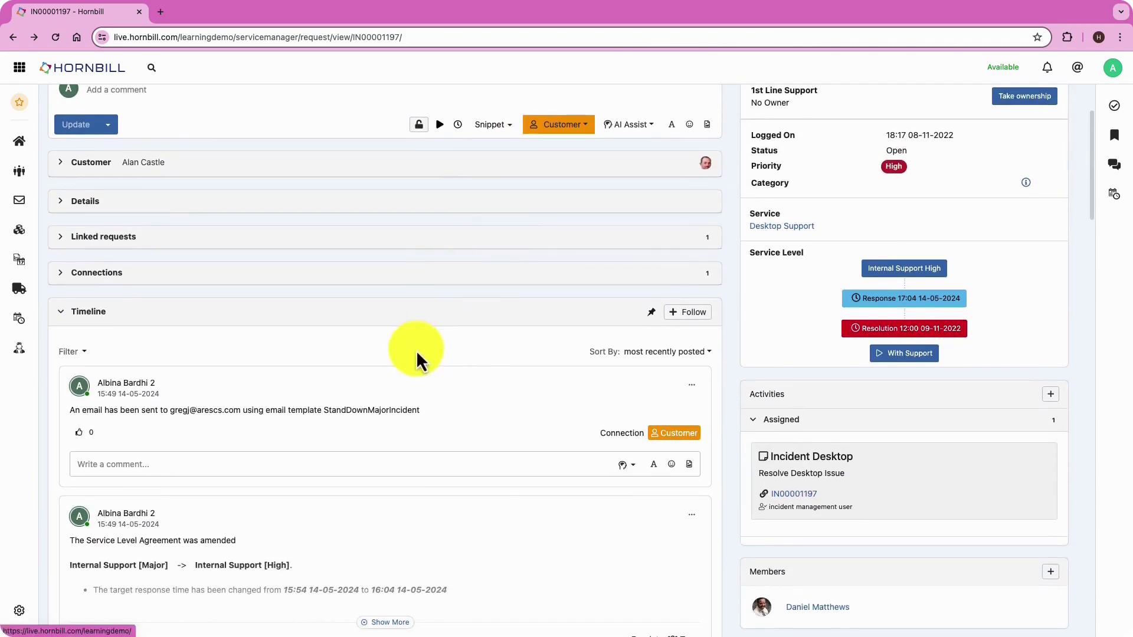
{"action": "scroll", "coordinate": [461, 349], "scroll_direction": "down", "scroll_amount": 5}
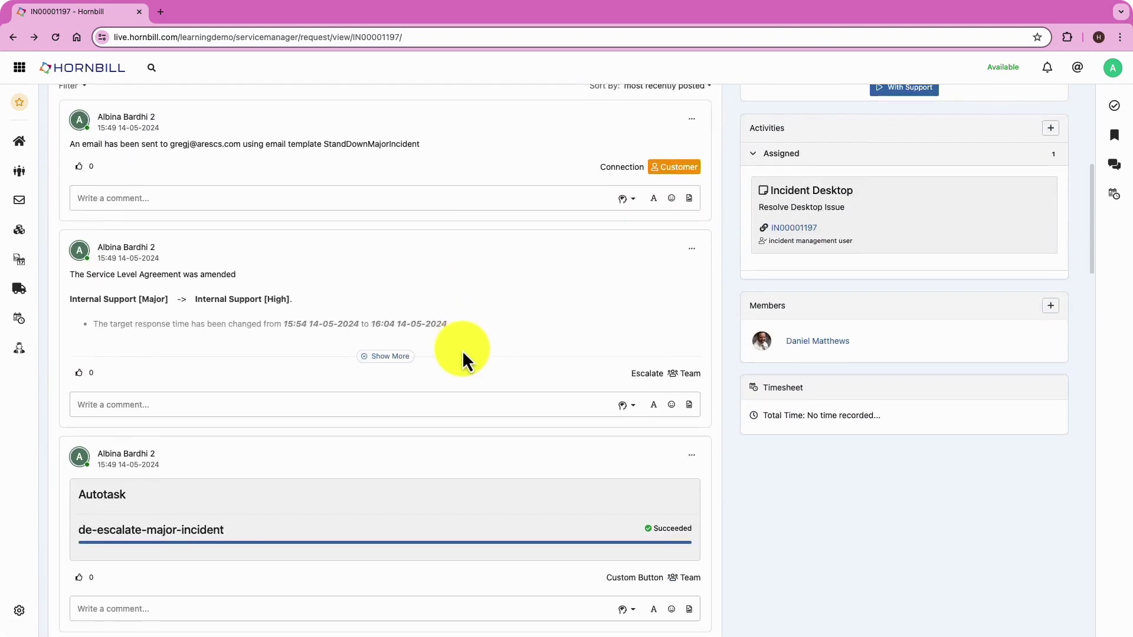
{"action": "scroll", "coordinate": [462, 349], "scroll_direction": "down", "scroll_amount": 1}
{"action": "left_click_drag", "start_coordinate": [195, 468], "coordinate": [77, 443]}
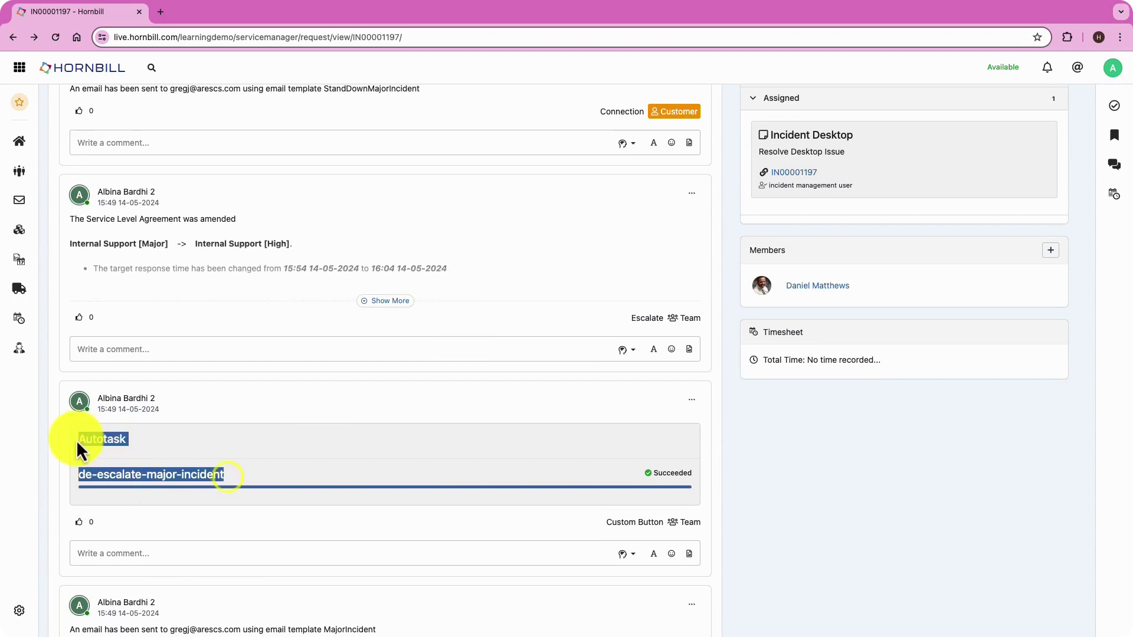
{"action": "left_click", "coordinate": [186, 392]}
Show the full details of the latest Service Level Agreement amendment in the timeline and review the email update above it.
{"action": "scroll", "coordinate": [187, 392], "scroll_direction": "up", "scroll_amount": 2}
{"action": "left_click", "coordinate": [378, 378]}
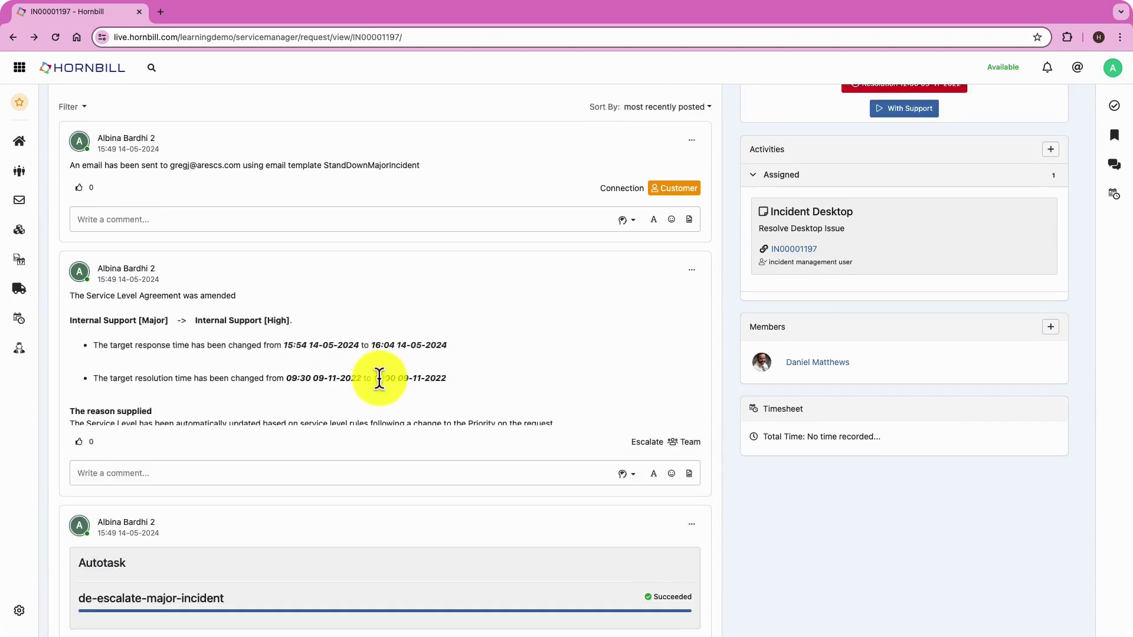
{"action": "scroll", "coordinate": [415, 349], "scroll_direction": "up", "scroll_amount": 3}
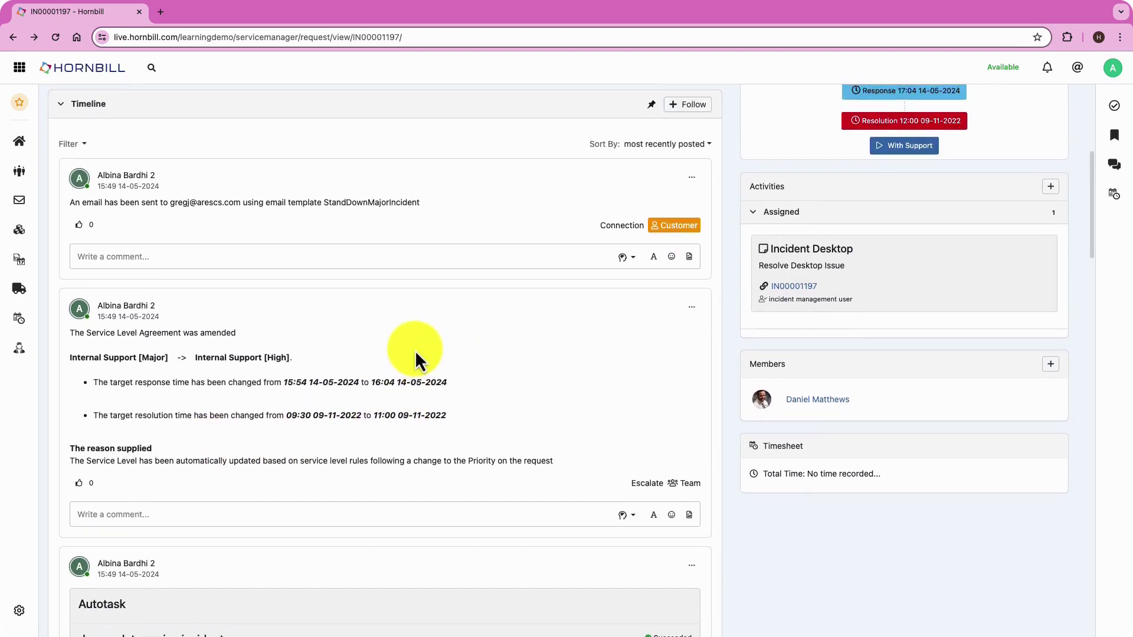
{"action": "scroll", "coordinate": [417, 339], "scroll_direction": "up", "scroll_amount": 3}
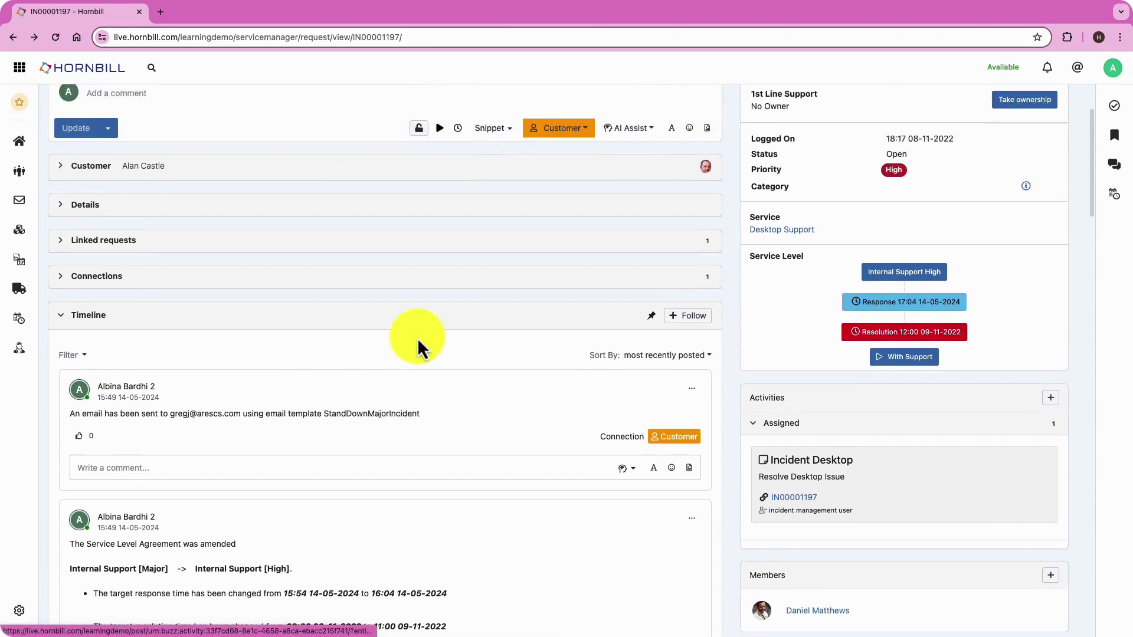